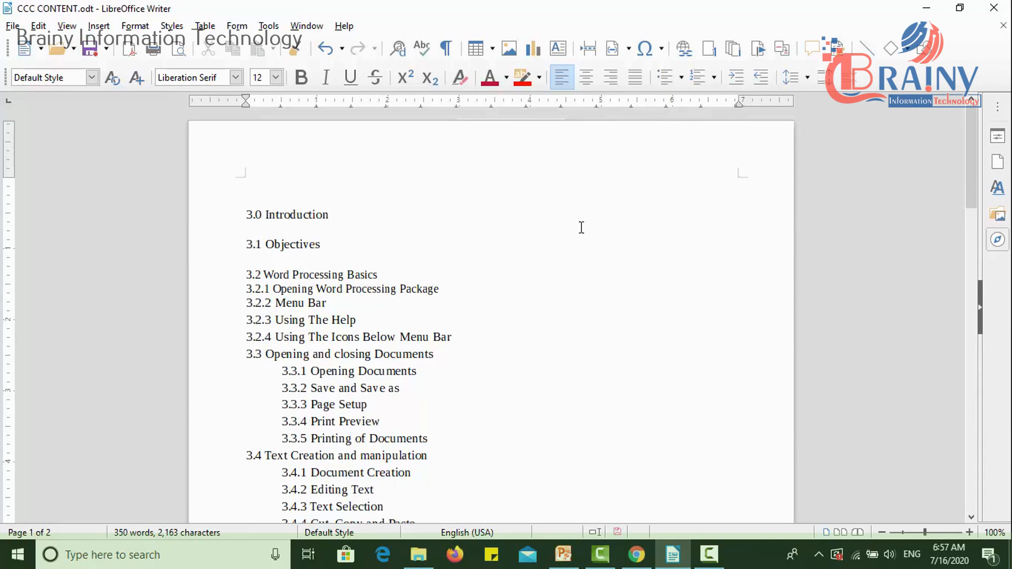
# - Try centre and right alignment on the lines from 3.2 Word Processing Basics to 3.3 Opening and closing Documents, finishing with left alignment
pyautogui.moveTo(235, 278); pyautogui.dragTo(445, 353)
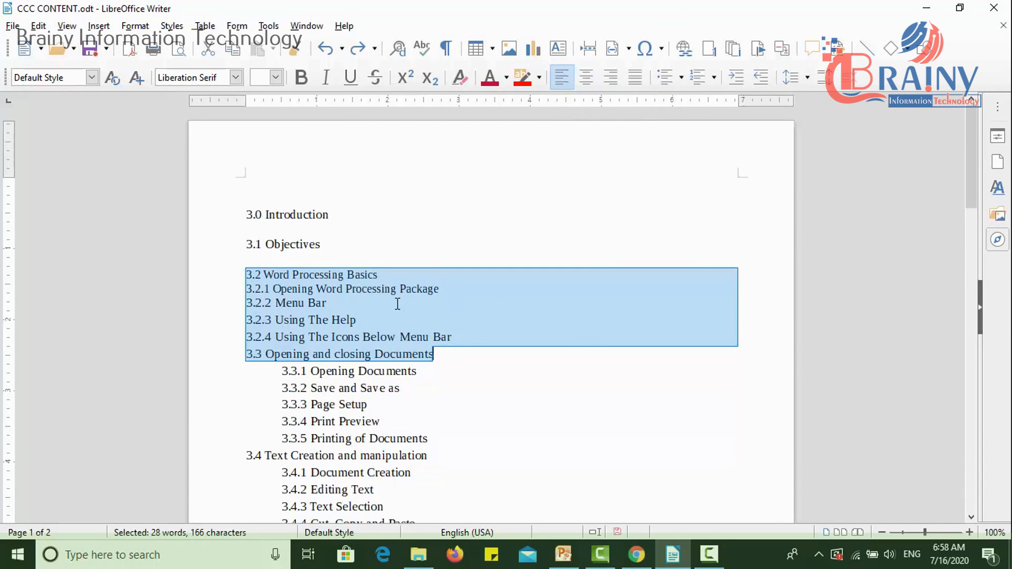
pyautogui.click(587, 78)
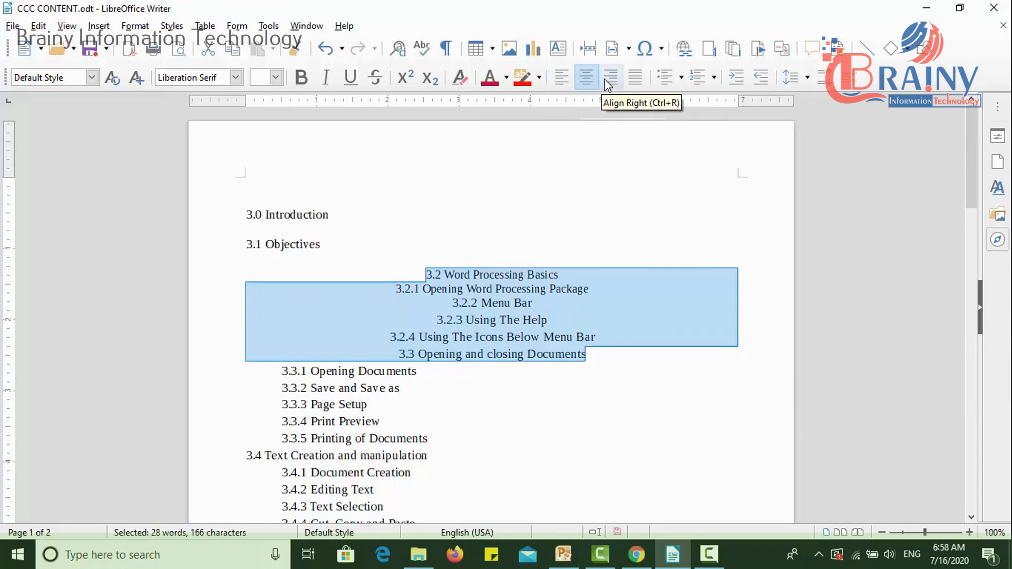
pyautogui.click(609, 78)
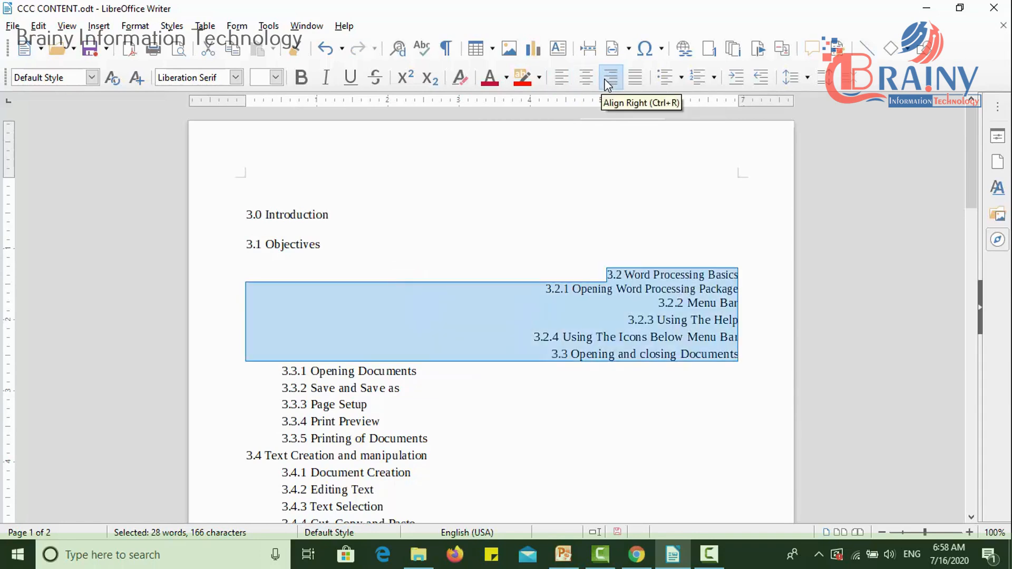
pyautogui.click(561, 78)
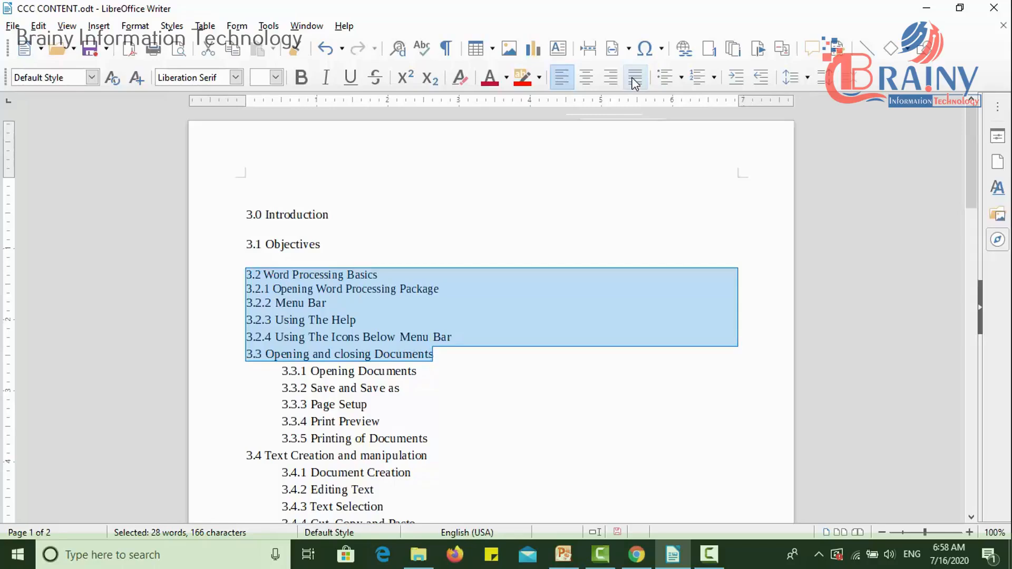
pyautogui.click(582, 81)
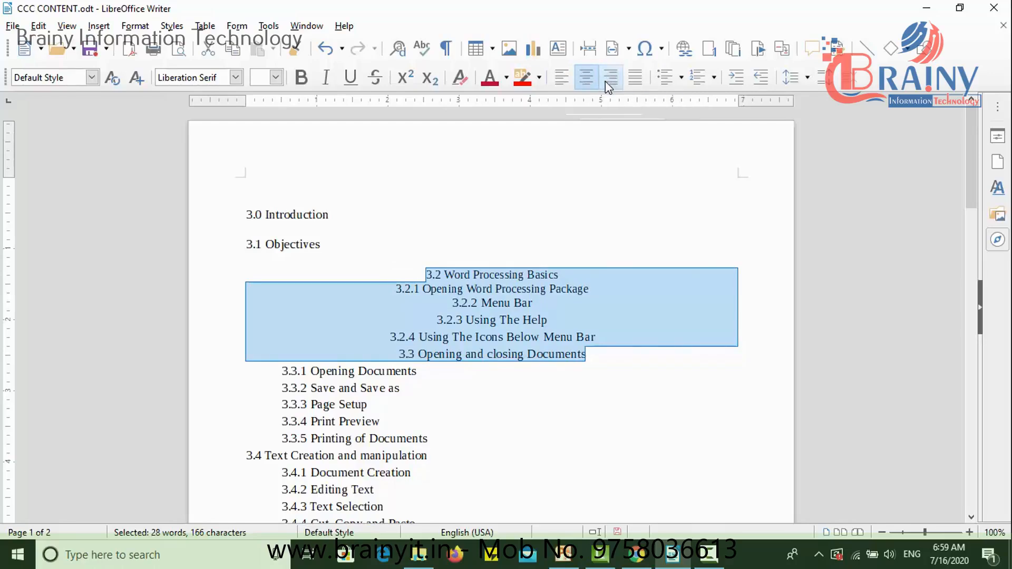
pyautogui.click(605, 81)
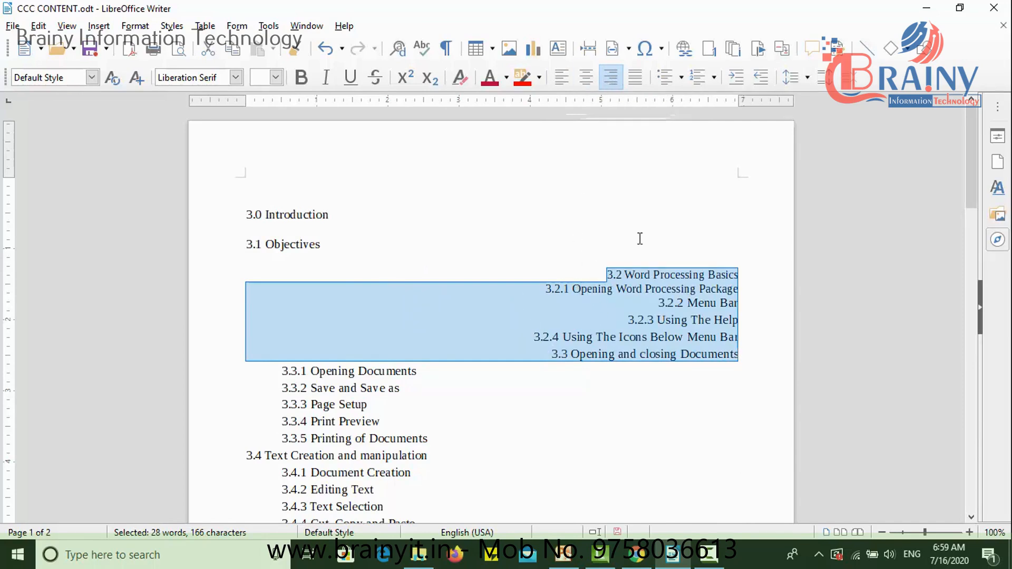
pyautogui.click(562, 88)
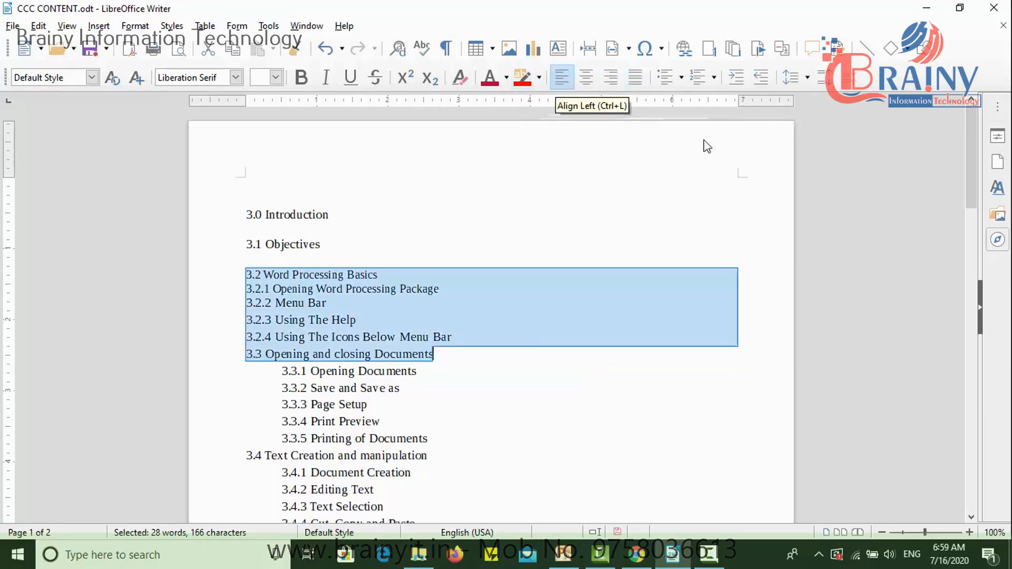
# - Justify the paragraph on page 2 that begins "India, officially the Republic of India"
pyautogui.moveTo(975, 186); pyautogui.dragTo(990, 369)
pyautogui.moveTo(470, 389); pyautogui.dragTo(193, 287)
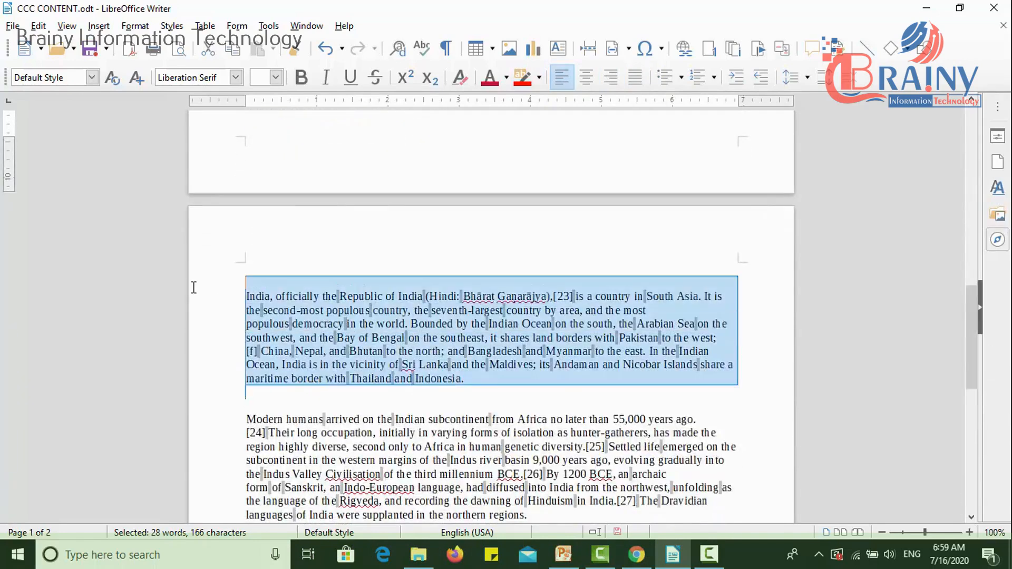
pyautogui.click(632, 79)
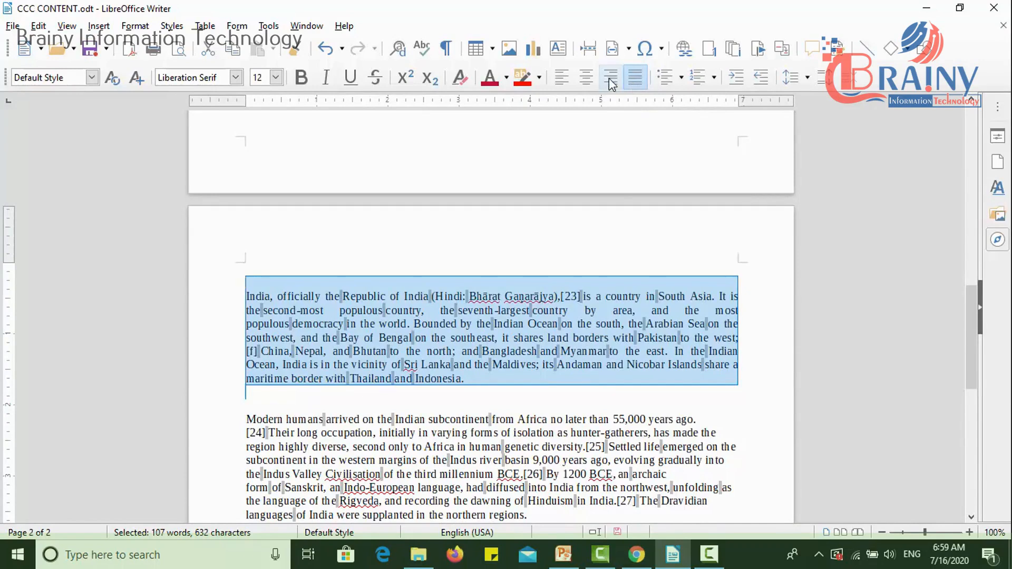
pyautogui.hotkey('ctrl', 'z')
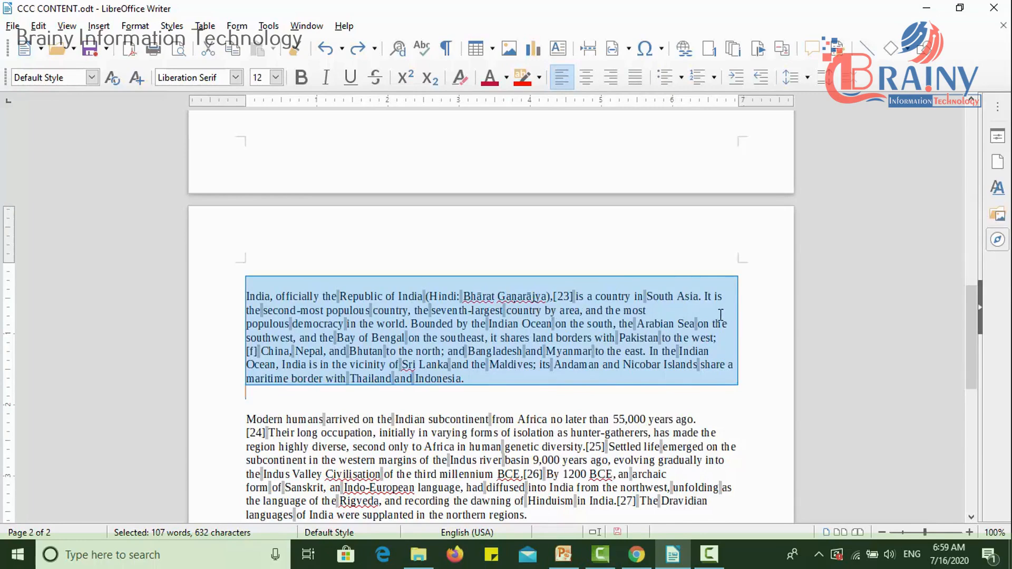
pyautogui.click(634, 79)
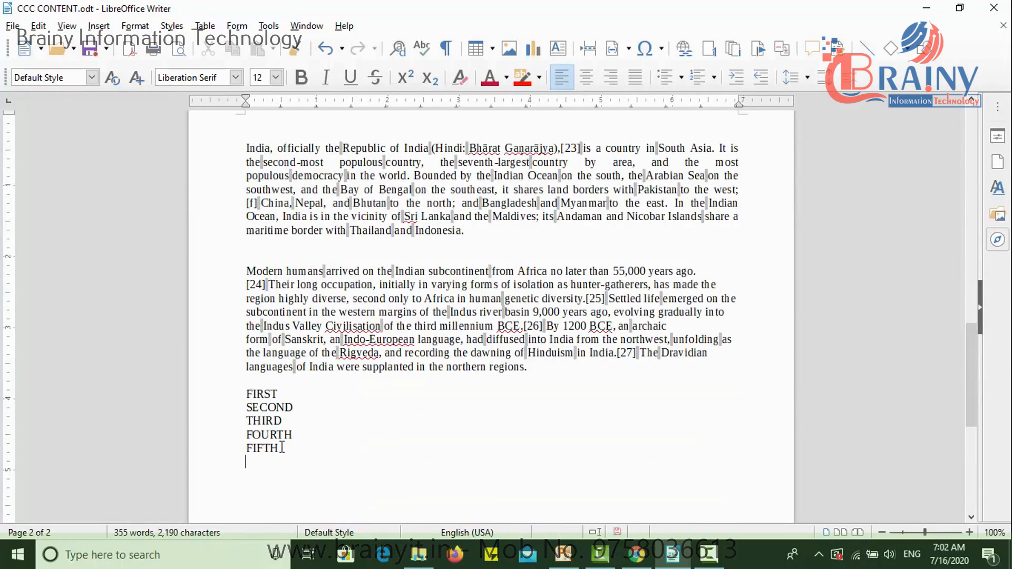
# - Turn the lines FIRST to FIFTH into a bulleted list with solid arrow bullets
pyautogui.moveTo(282, 447); pyautogui.dragTo(246, 399)
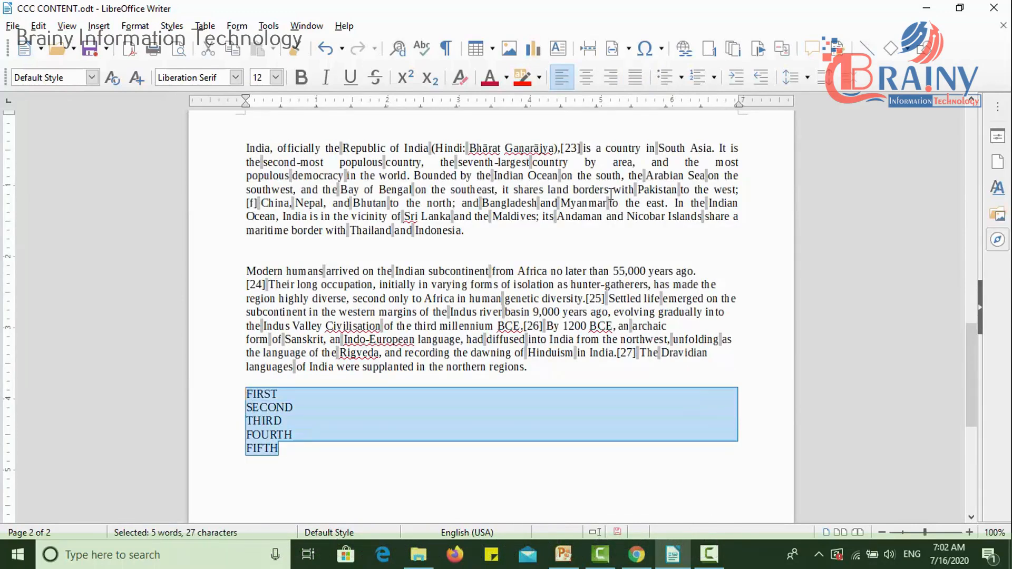
pyautogui.click(666, 78)
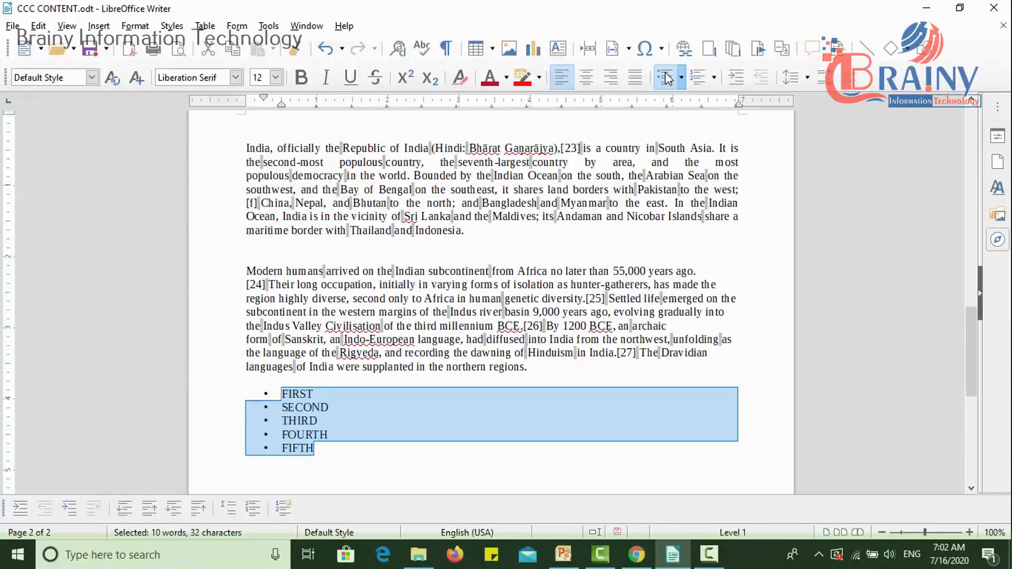
pyautogui.click(666, 77)
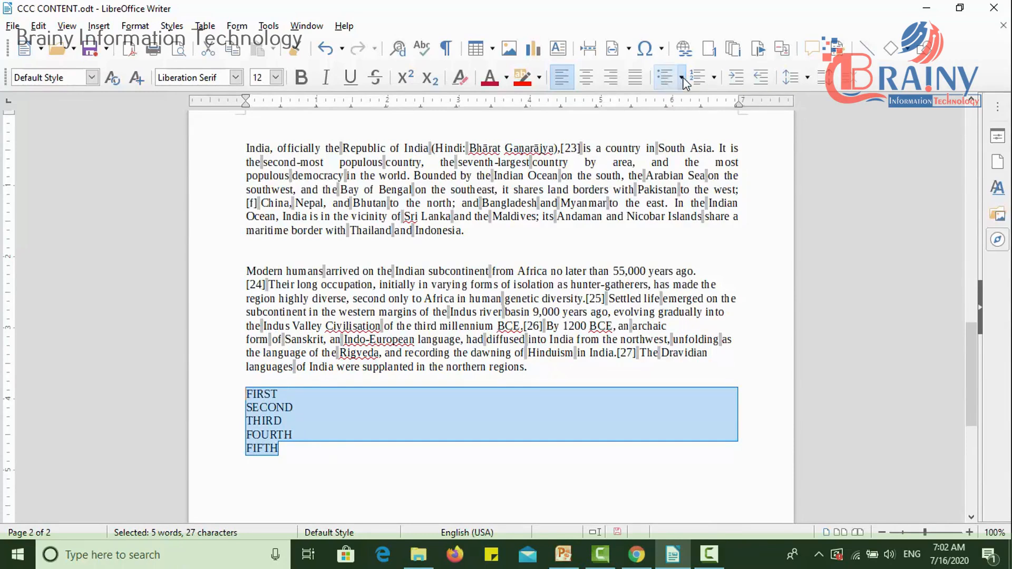
pyautogui.click(683, 78)
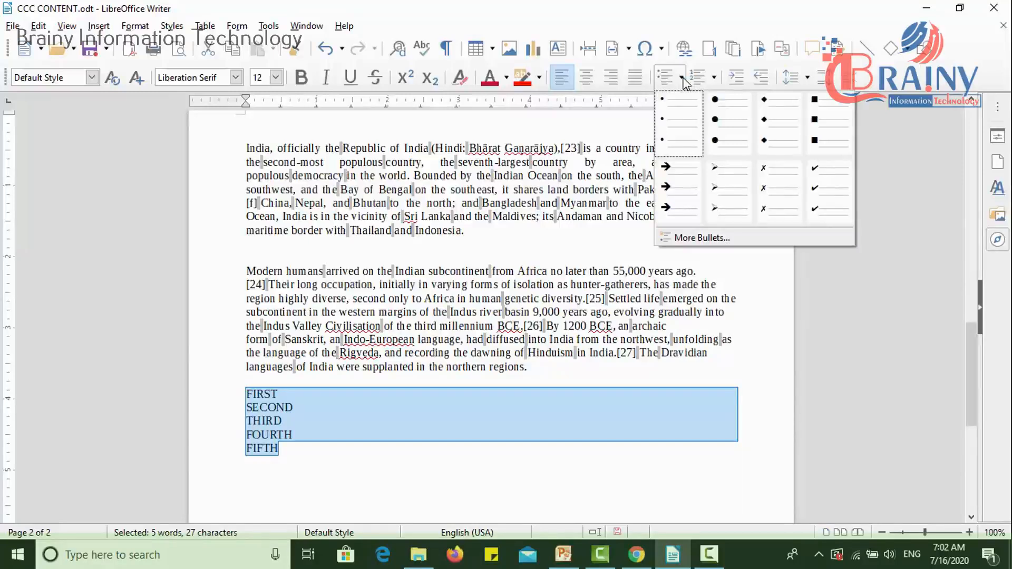
pyautogui.click(689, 178)
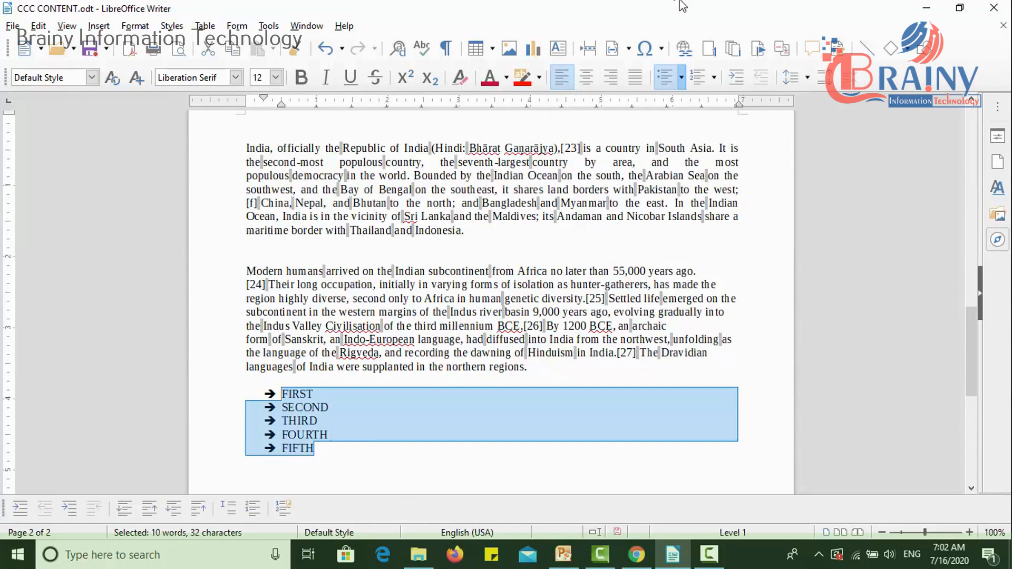
# - Change the FIRST to FIFTH list's markers to the red flag image bullets
pyautogui.click(681, 73)
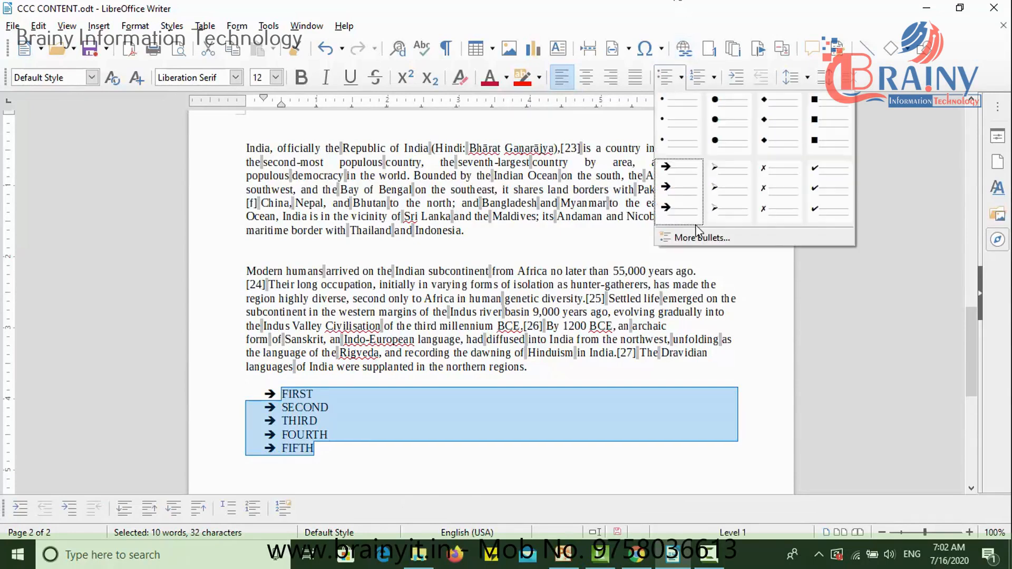
pyautogui.click(697, 234)
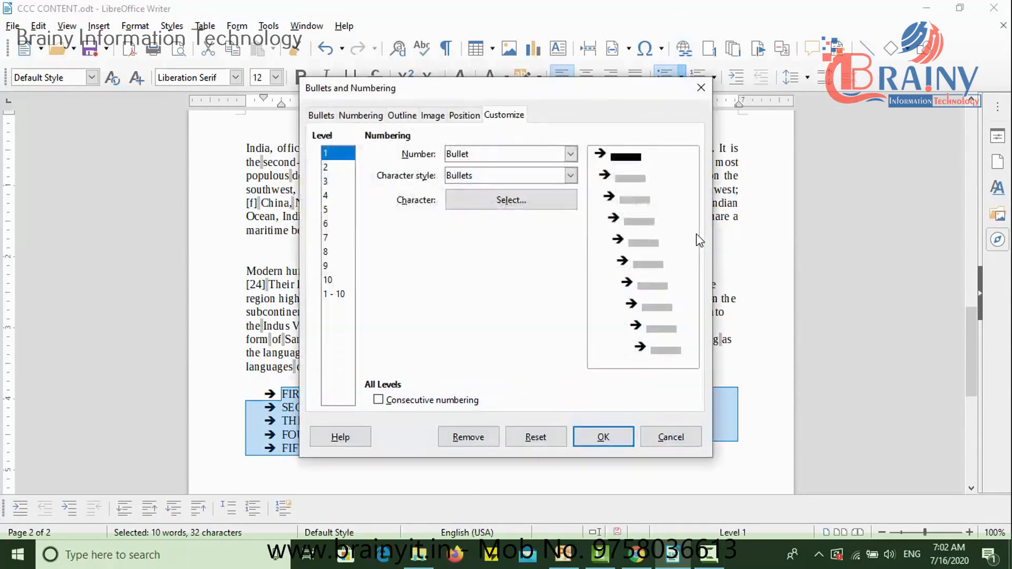
pyautogui.click(331, 115)
pyautogui.click(377, 117)
pyautogui.click(430, 117)
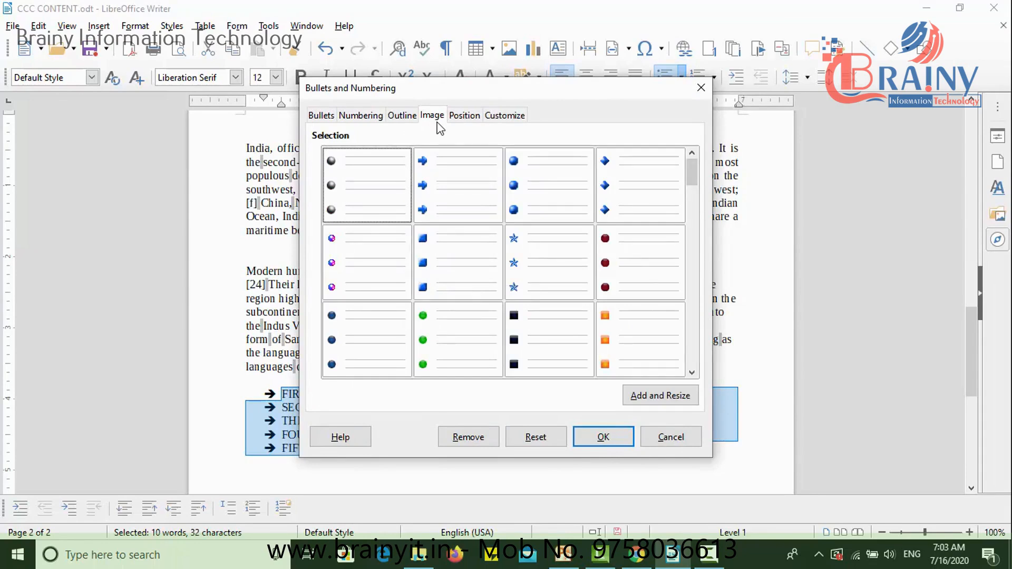
pyautogui.click(694, 347)
pyautogui.click(695, 347)
pyautogui.click(530, 291)
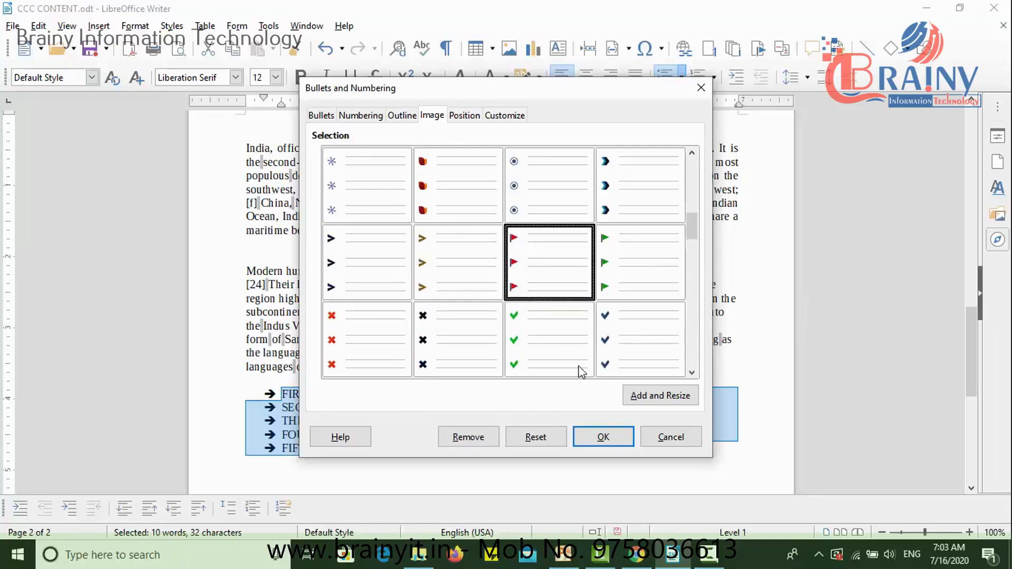
pyautogui.click(602, 437)
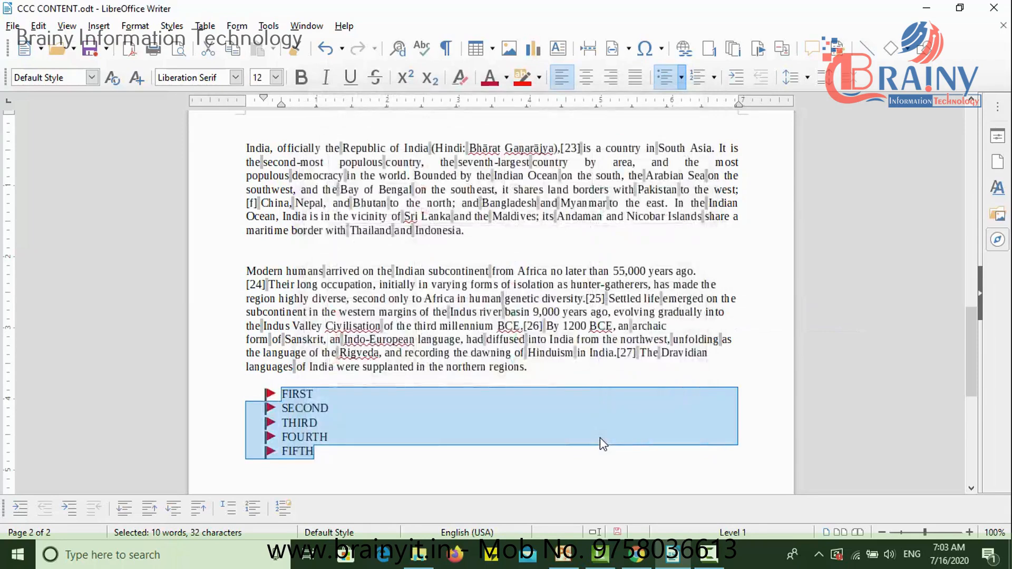
# - Undo the red flag and arrow bullet formatting on the lines FIRST to FIFTH
pyautogui.hotkey('ctrl', 'z')
pyautogui.hotkey('ctrl', 'z')
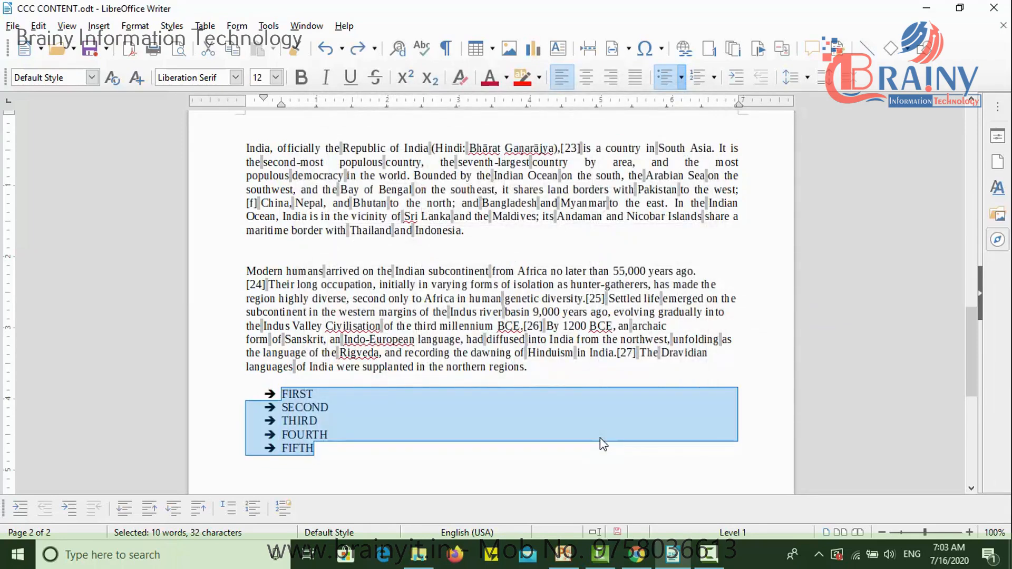
pyautogui.hotkey('ctrl', 'z')
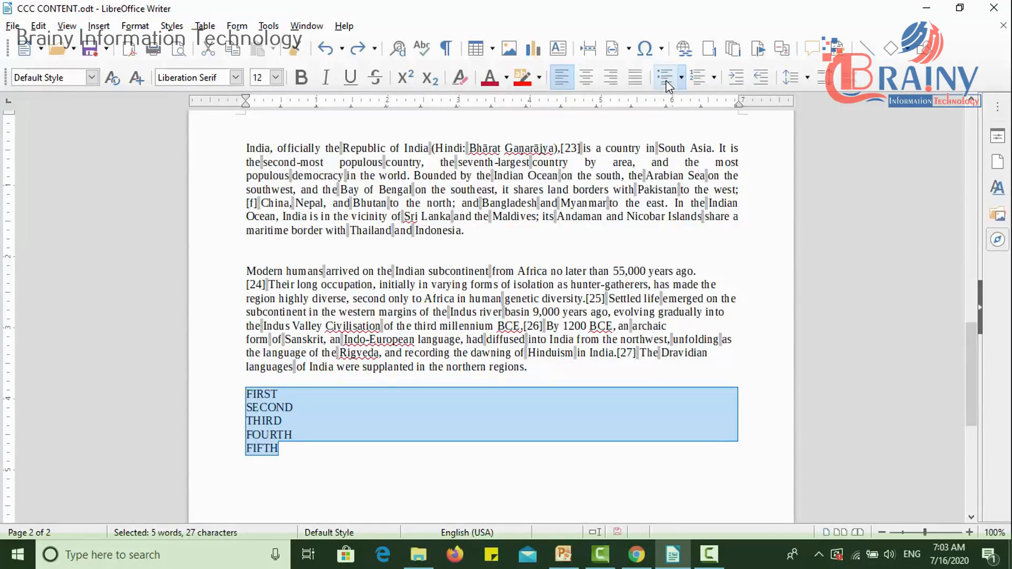
# - Number the lines FIRST to FIFTH using the (1) (2) (3) numbering format
pyautogui.click(698, 79)
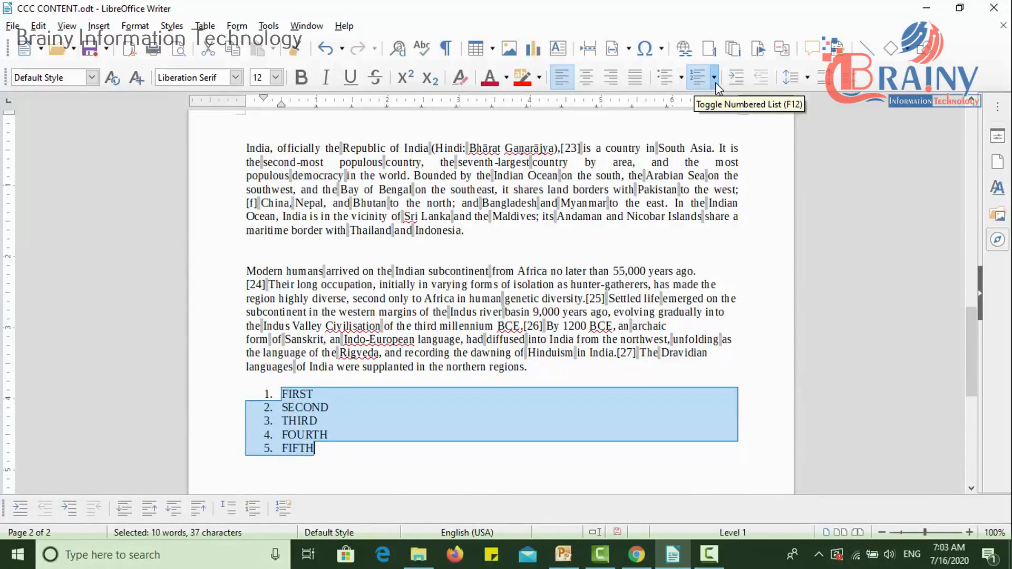
pyautogui.click(714, 78)
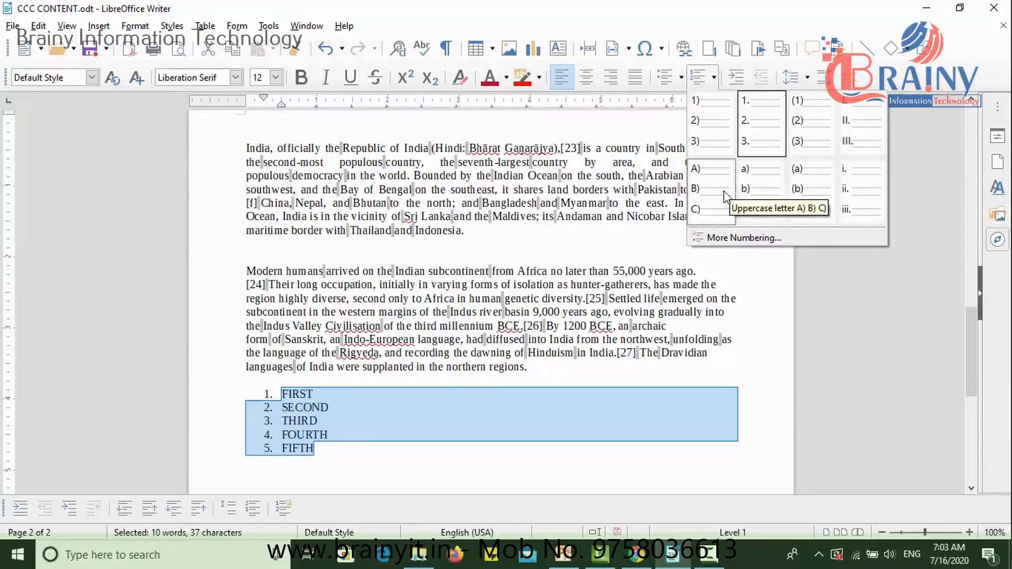
pyautogui.click(815, 135)
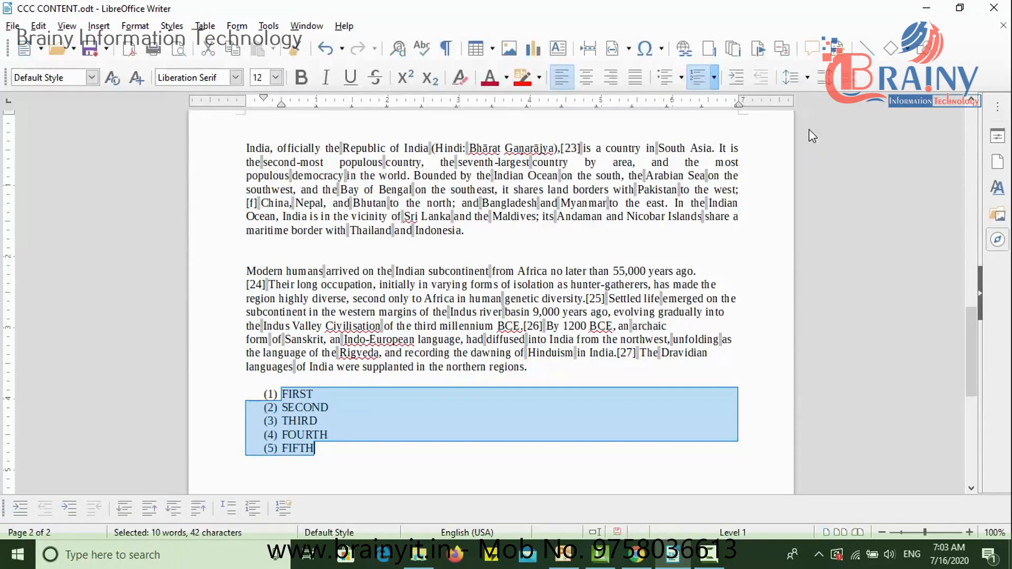
# - View the Image and Bullets choices of the Bullets and Numbering settings without applying any, and remove the numbering from the lines FIRST to FIFTH
pyautogui.click(714, 79)
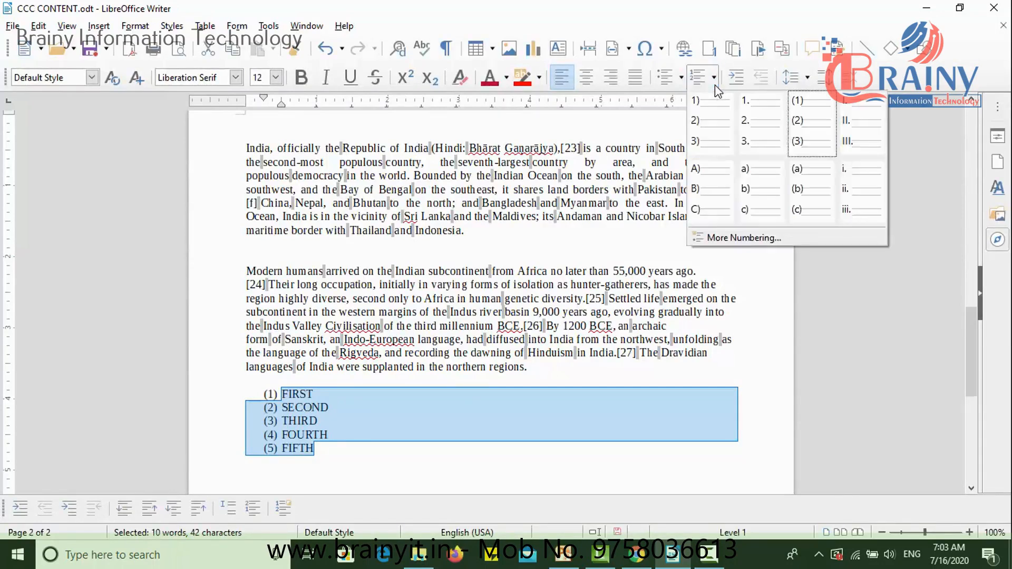
pyautogui.click(741, 237)
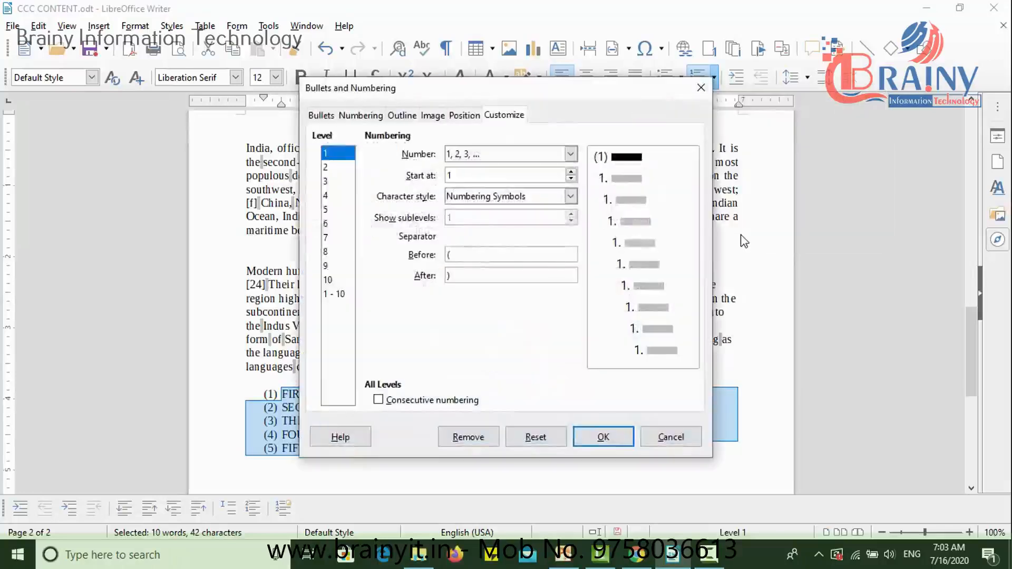
pyautogui.click(437, 116)
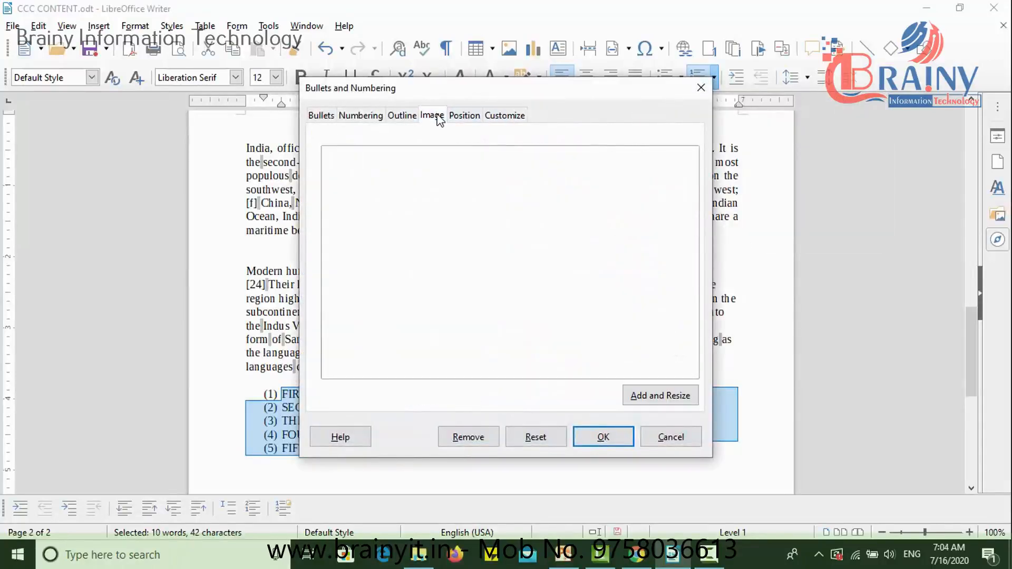
pyautogui.click(330, 116)
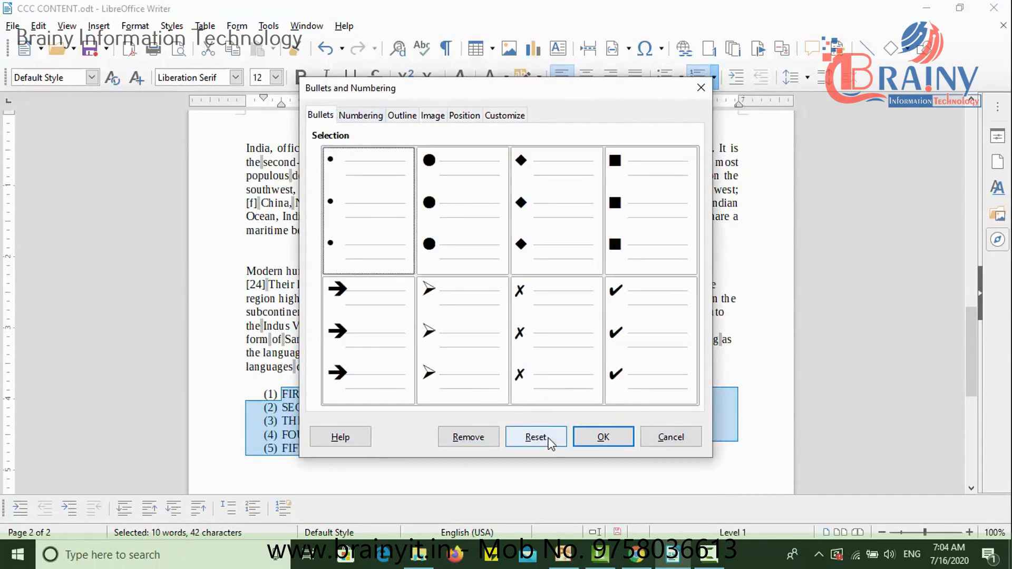
pyautogui.click(669, 436)
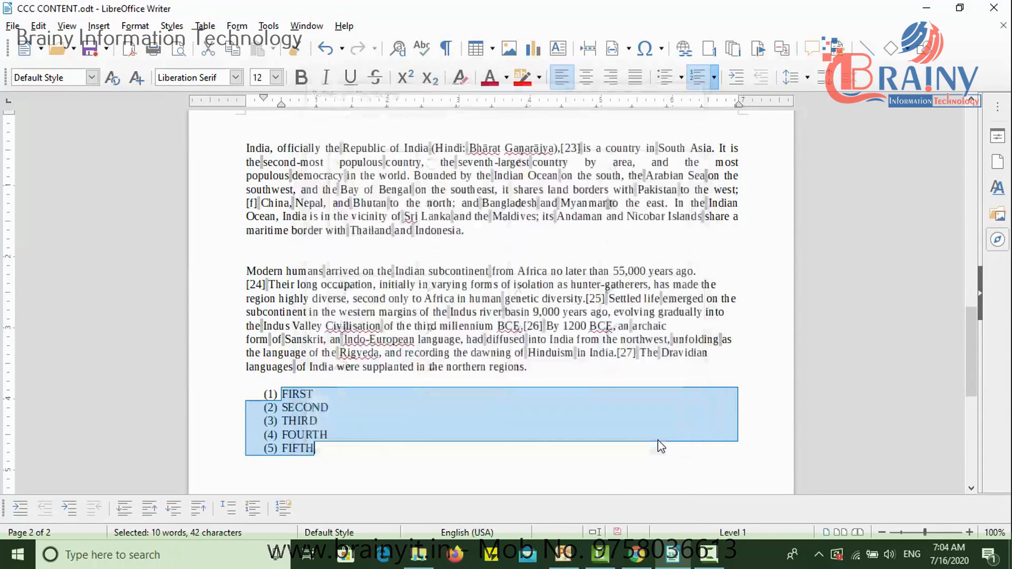
pyautogui.click(701, 80)
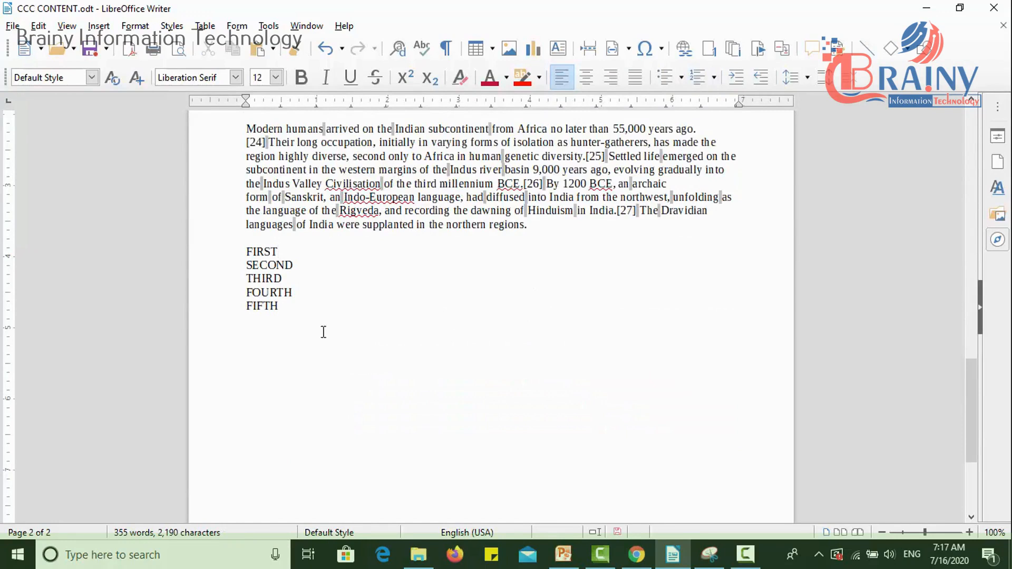
# - Increase the indent of the lines FIRST to FIFTH by four levels, to about 2 inches
pyautogui.moveTo(314, 310); pyautogui.dragTo(248, 255)
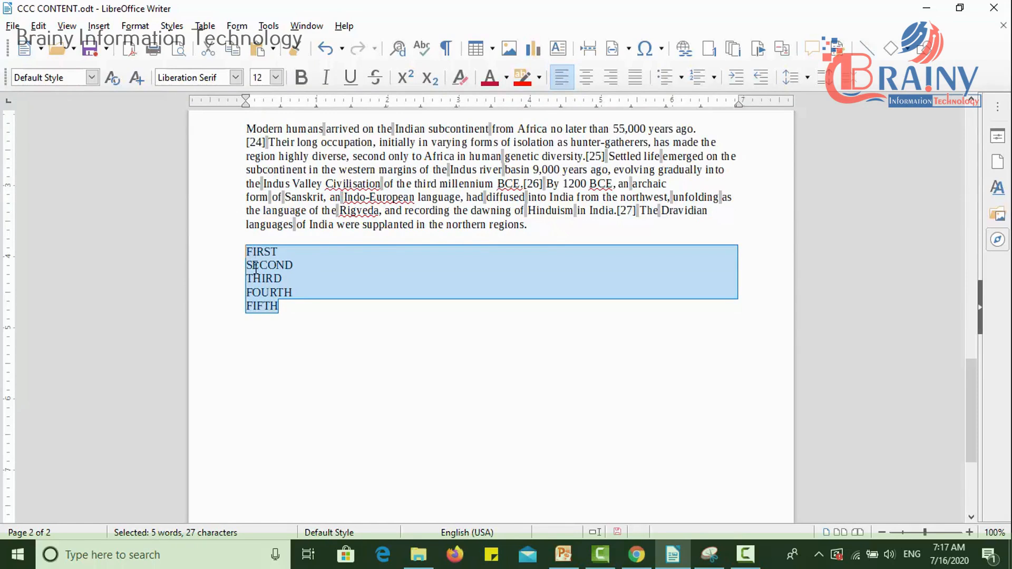
pyautogui.click(740, 82)
pyautogui.click(740, 82)
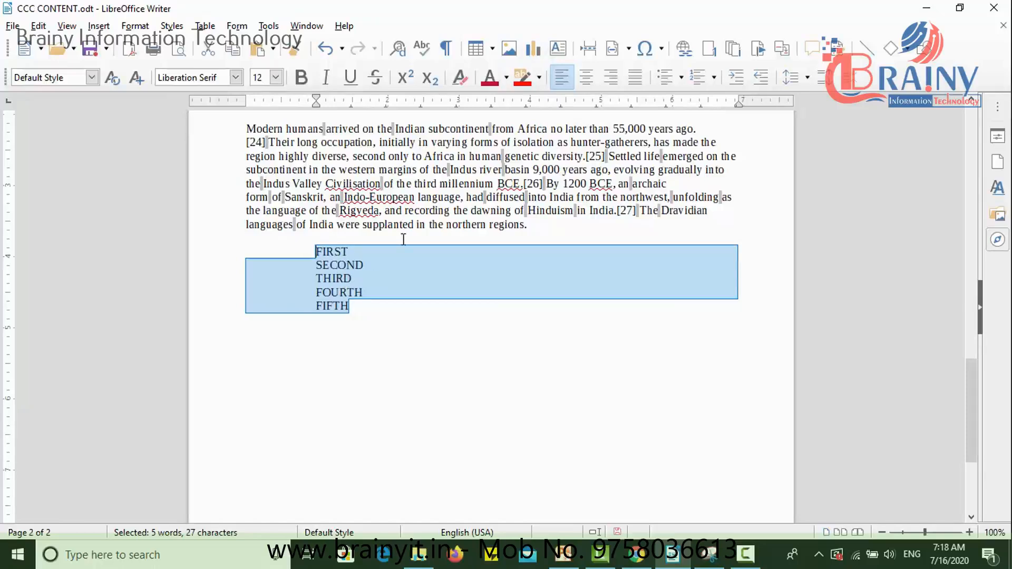
pyautogui.click(737, 78)
pyautogui.click(737, 78)
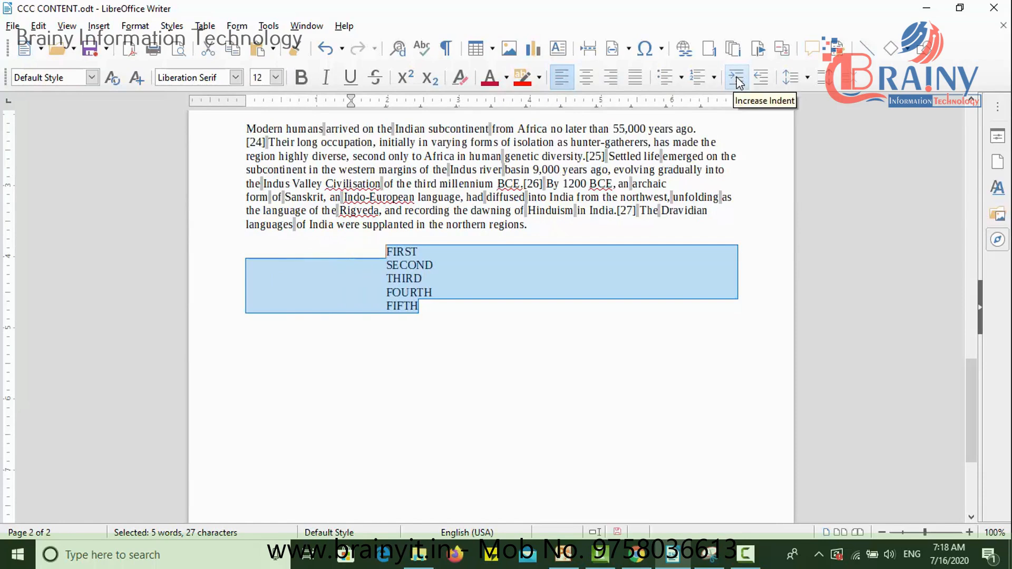
# - Increase the indent of the lines FIRST to FIFTH to 2.5 inches, and reduce it by five levels to the page margin
pyautogui.click(736, 77)
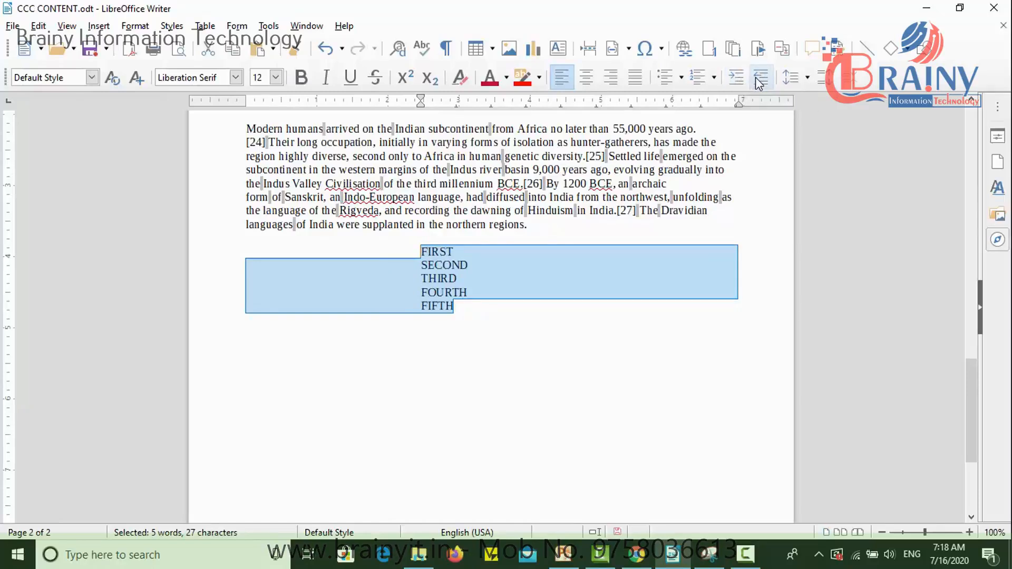
pyautogui.click(758, 81)
pyautogui.click(759, 83)
pyautogui.click(758, 82)
pyautogui.click(758, 82)
pyautogui.click(758, 83)
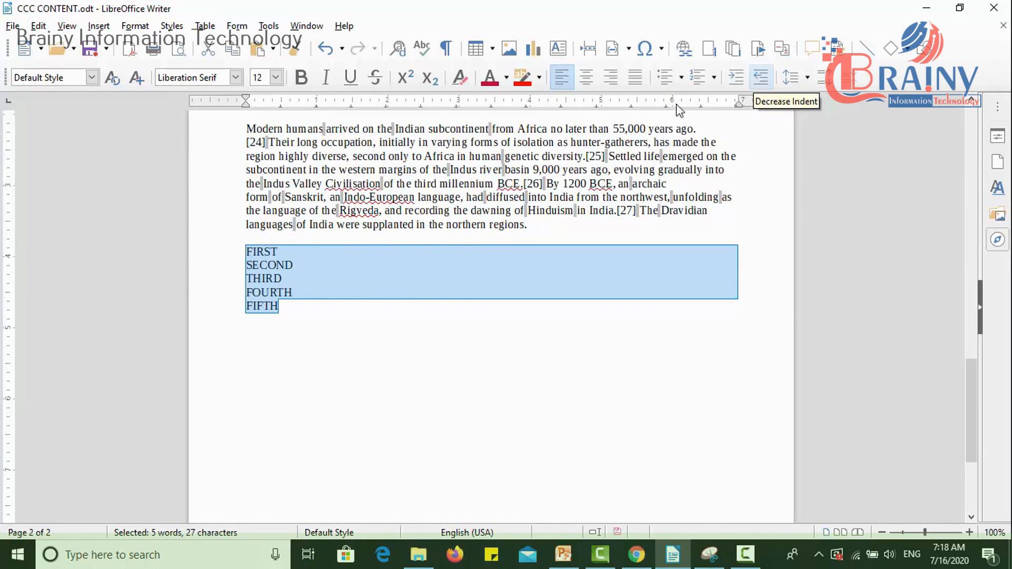
pyautogui.click(323, 306)
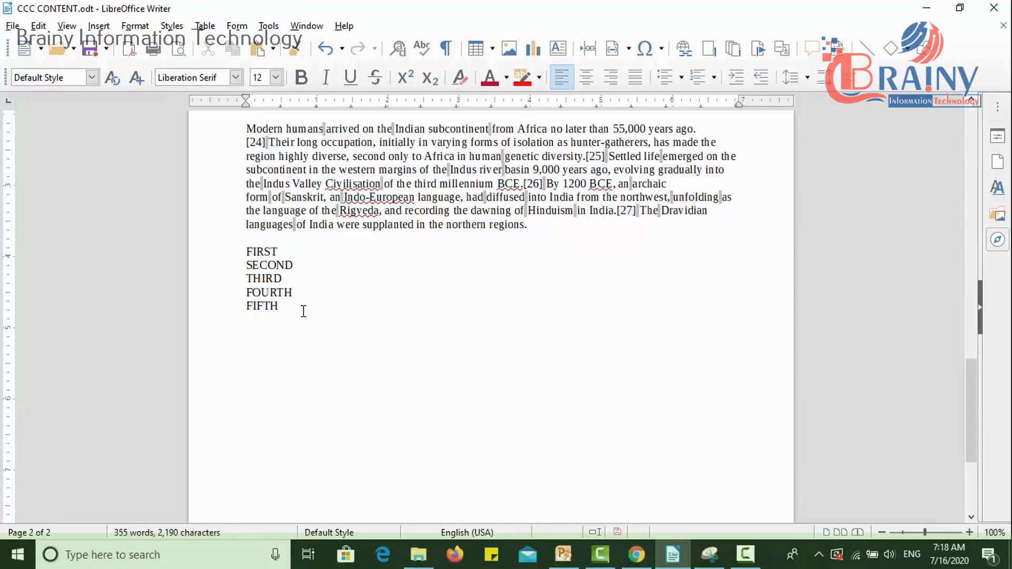
# - Apply 1. 2. 3. numbering to the lines FIRST to FIFTH
pyautogui.moveTo(298, 308); pyautogui.dragTo(245, 250)
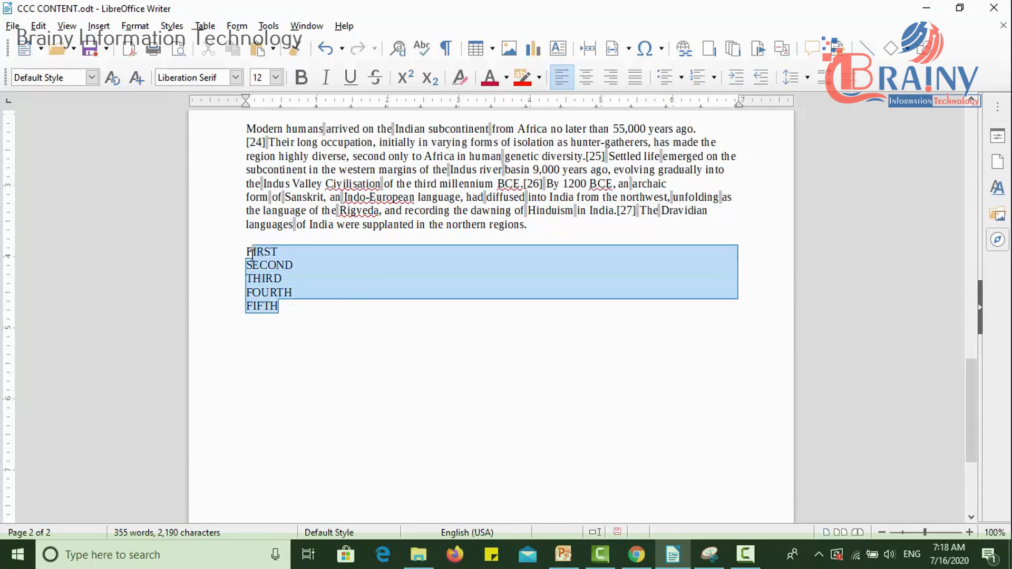
pyautogui.click(699, 79)
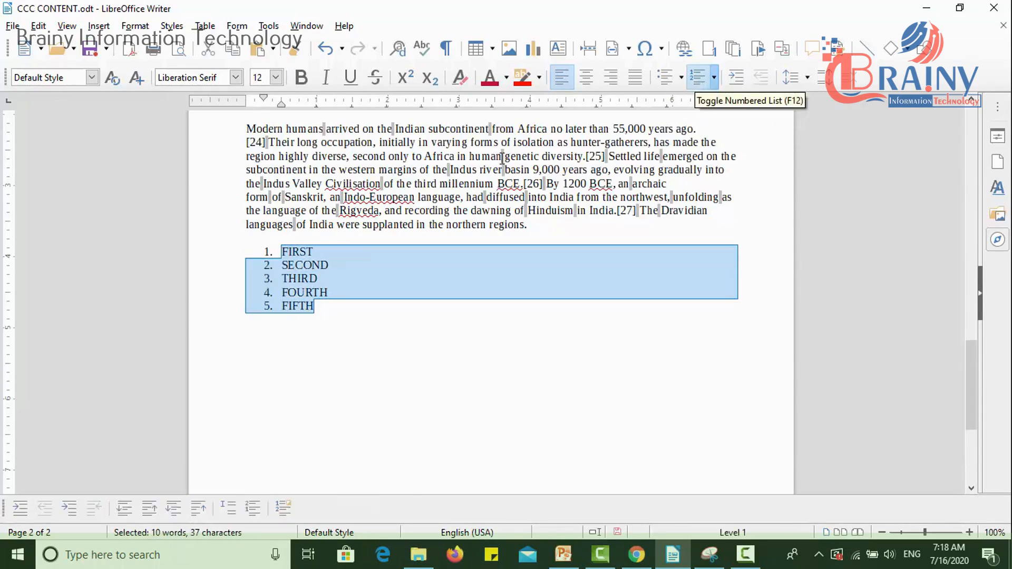
pyautogui.click(318, 299)
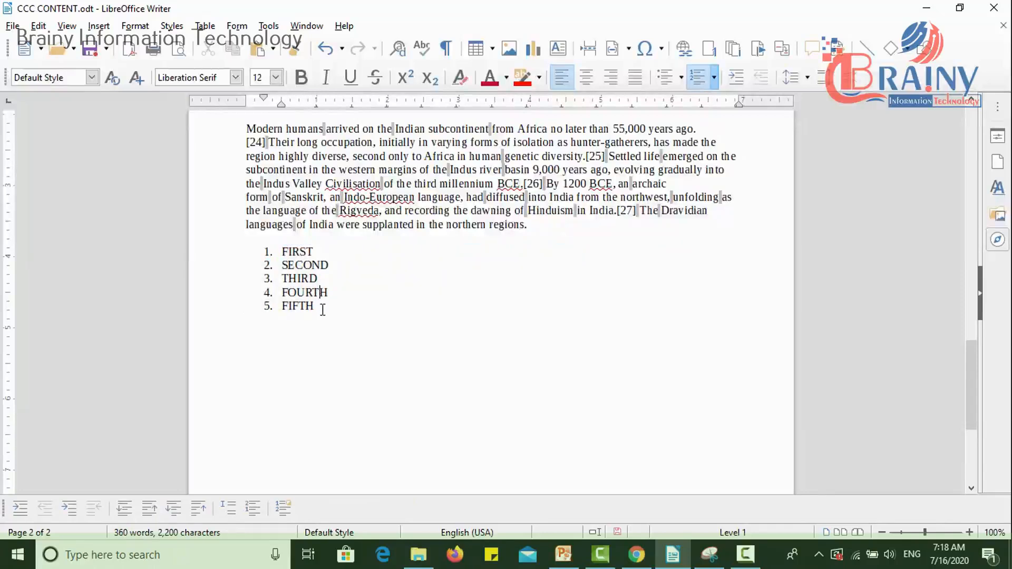
# - Indent the numbered items SECOND to FIFTH by one level so they form a sublist under FIRST
pyautogui.moveTo(315, 307); pyautogui.dragTo(266, 265)
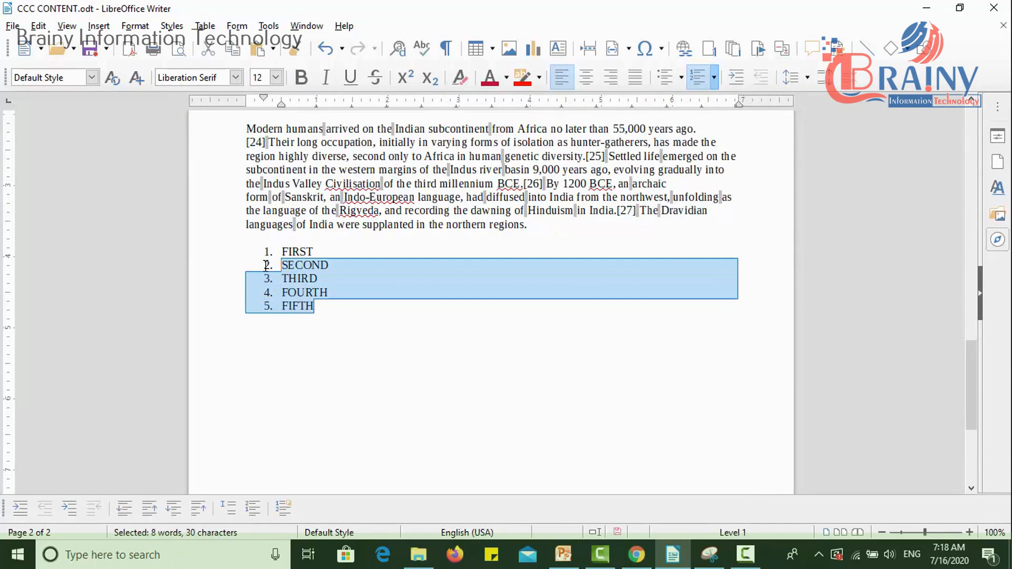
pyautogui.click(738, 78)
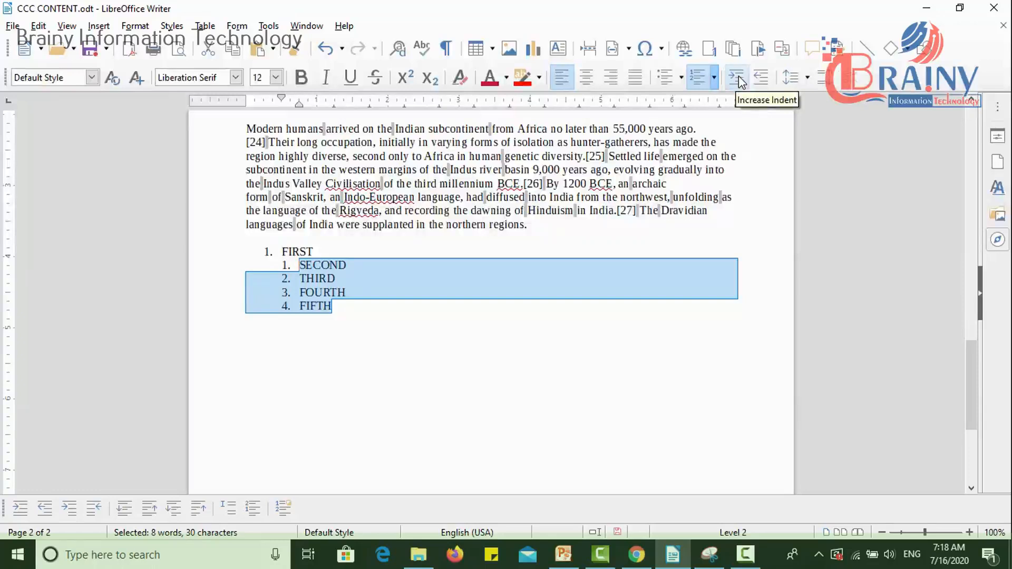
pyautogui.click(291, 289)
pyautogui.moveTo(285, 283)
pyautogui.mouseDown()
pyautogui.moveTo(300, 290)
pyautogui.moveTo(287, 284)
pyautogui.mouseUp()
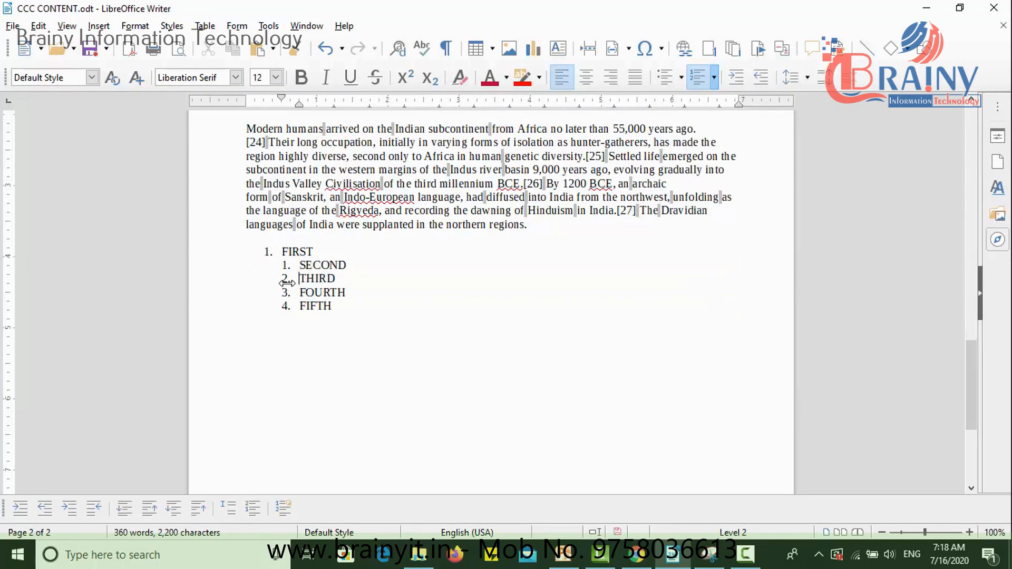
# - Indent the items THIRD to FIFTH to the third list level, and return them to the second level
pyautogui.moveTo(334, 306); pyautogui.dragTo(296, 281)
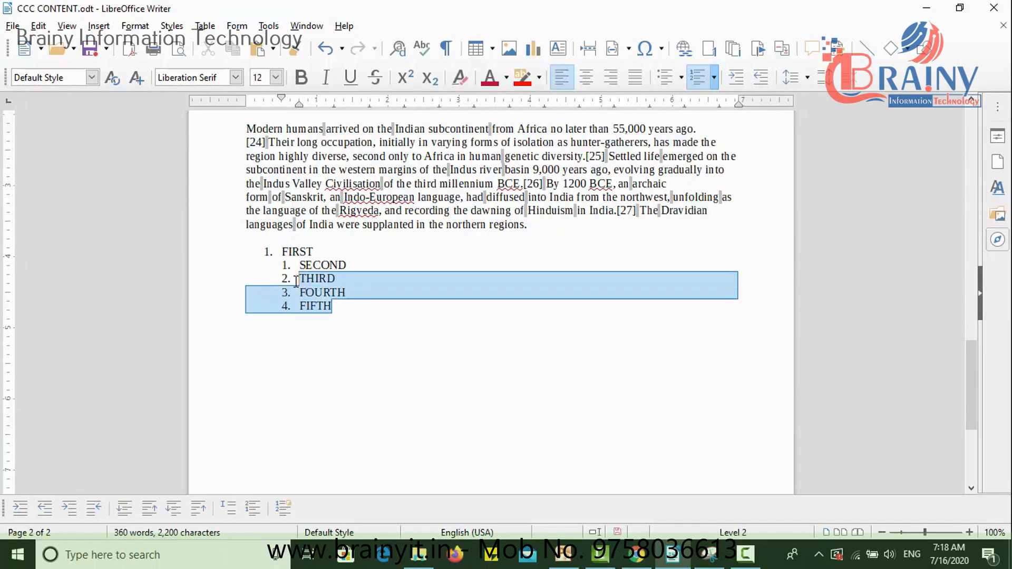
pyautogui.click(736, 71)
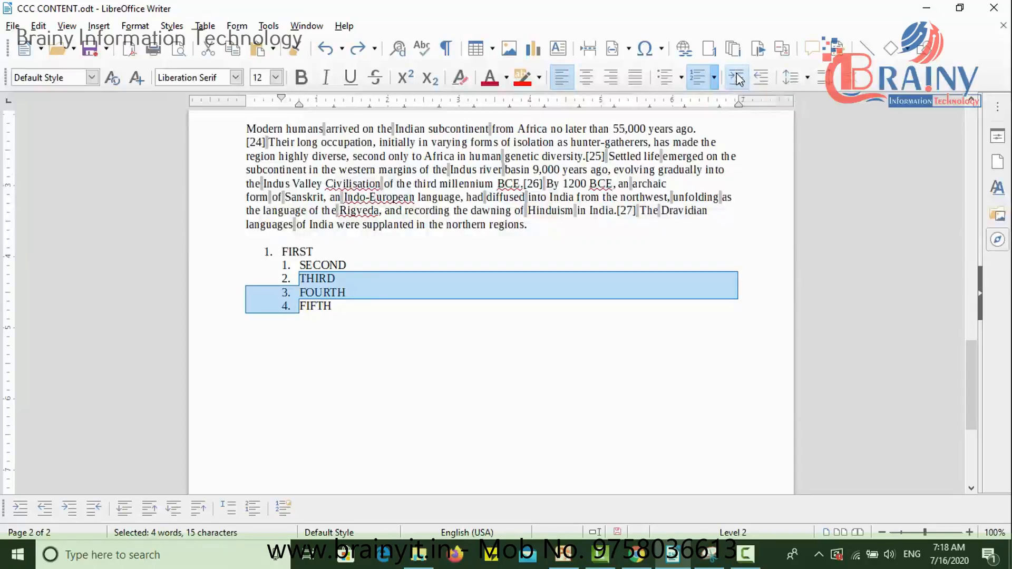
pyautogui.click(738, 79)
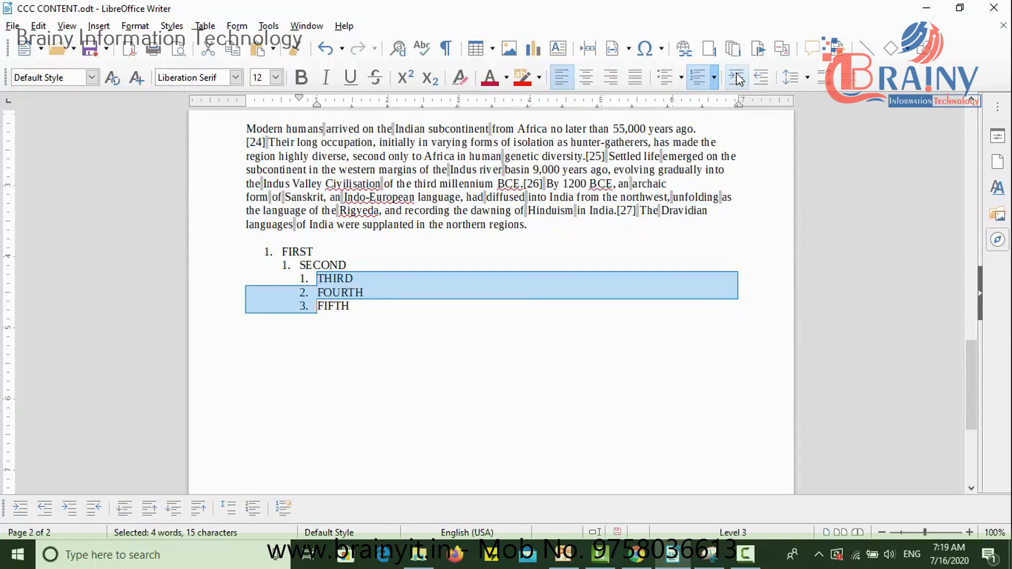
pyautogui.click(762, 86)
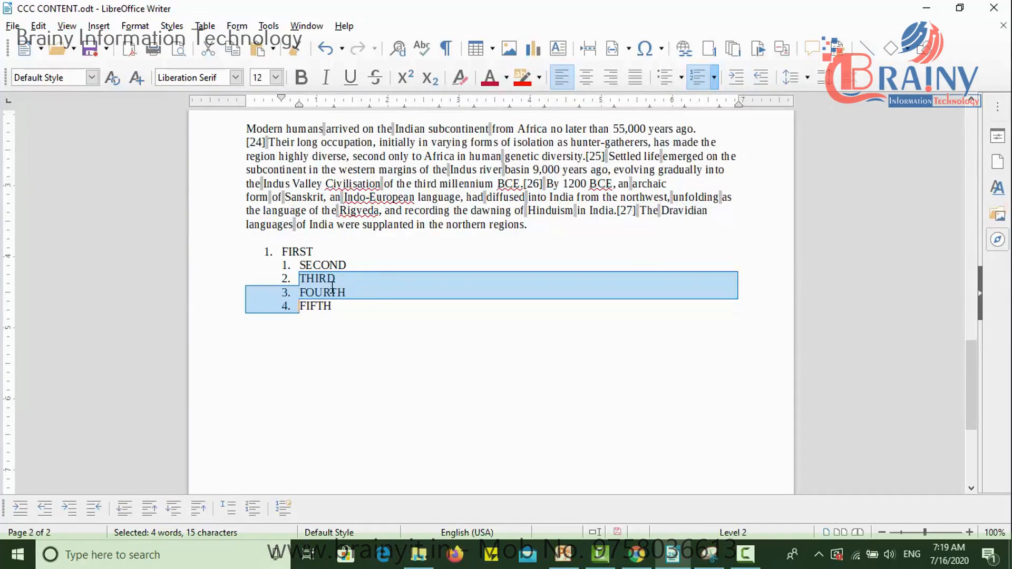
# - Decrease the indent of the items SECOND to FIFTH to the first list level
pyautogui.moveTo(343, 306); pyautogui.dragTo(311, 272)
pyautogui.moveTo(335, 305); pyautogui.dragTo(288, 270)
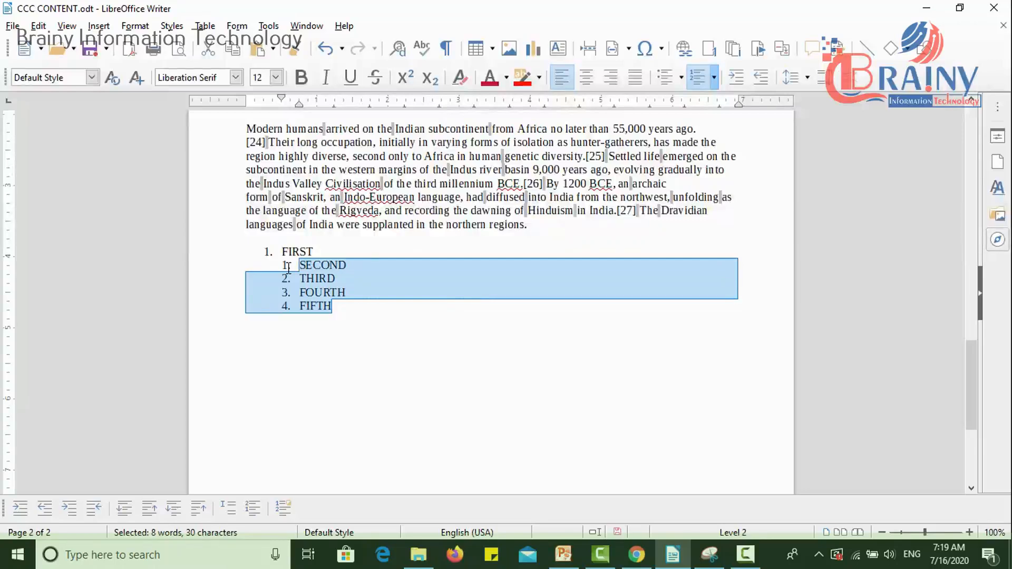
pyautogui.click(759, 84)
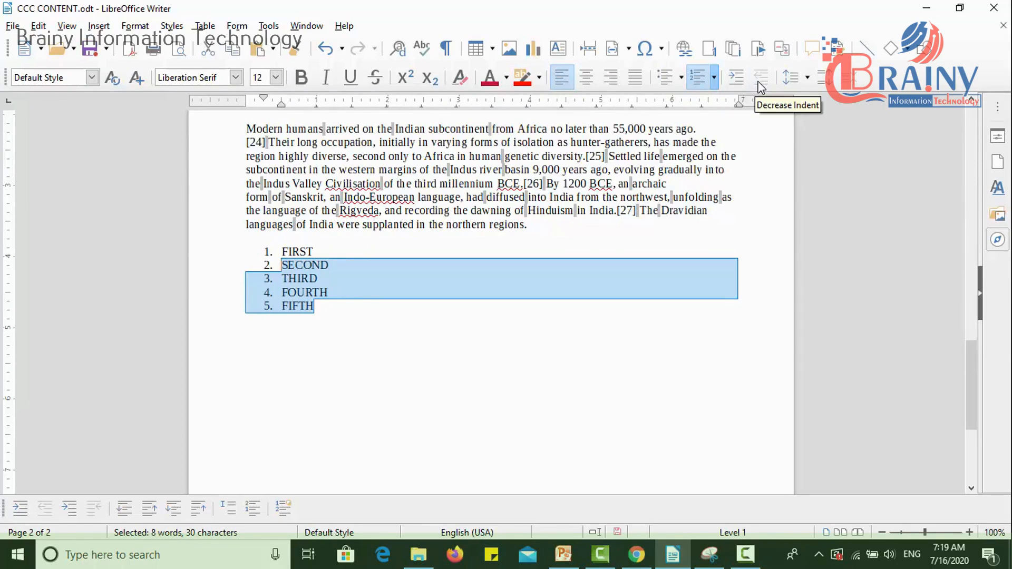
pyautogui.click(314, 315)
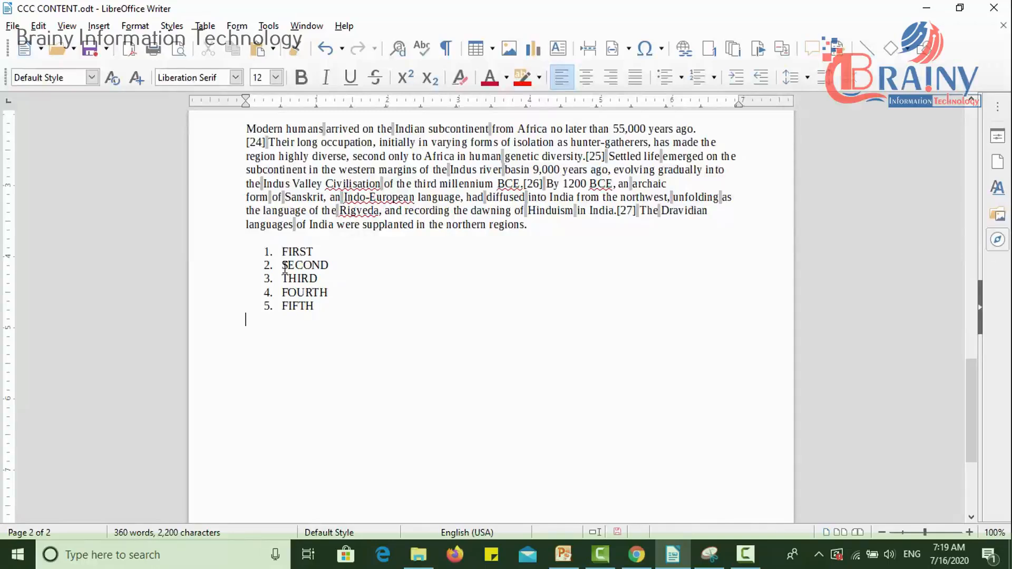
# - Demote the items SECOND to FIFTH to the second list level and the items THIRD to FIFTH to the third level
pyautogui.moveTo(285, 267)
pyautogui.mouseDown()
pyautogui.moveTo(334, 305)
pyautogui.moveTo(316, 305)
pyautogui.moveTo(283, 267)
pyautogui.mouseUp()
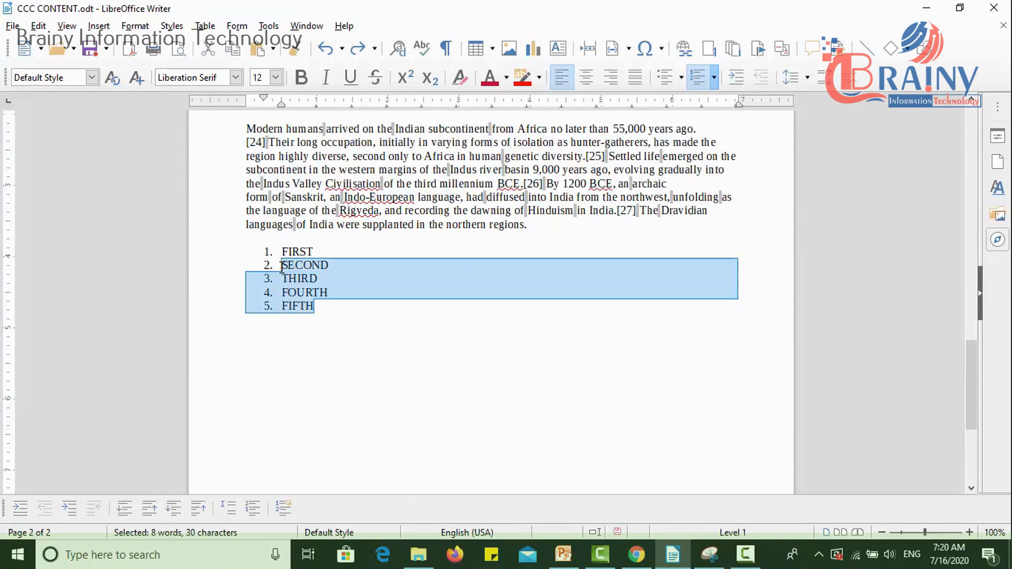
pyautogui.press('Tab')
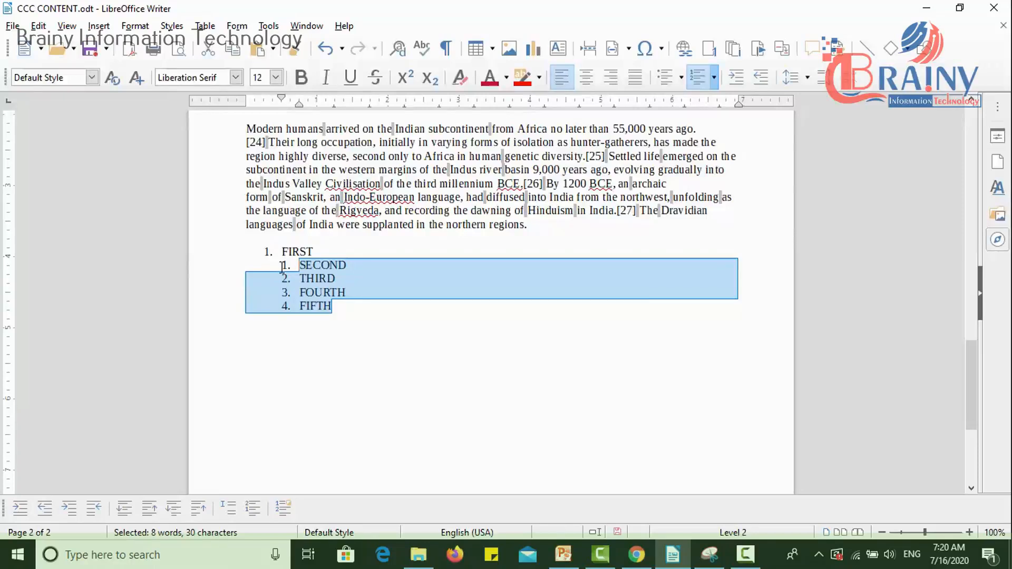
pyautogui.moveTo(334, 306); pyautogui.dragTo(301, 281)
pyautogui.press('Tab')
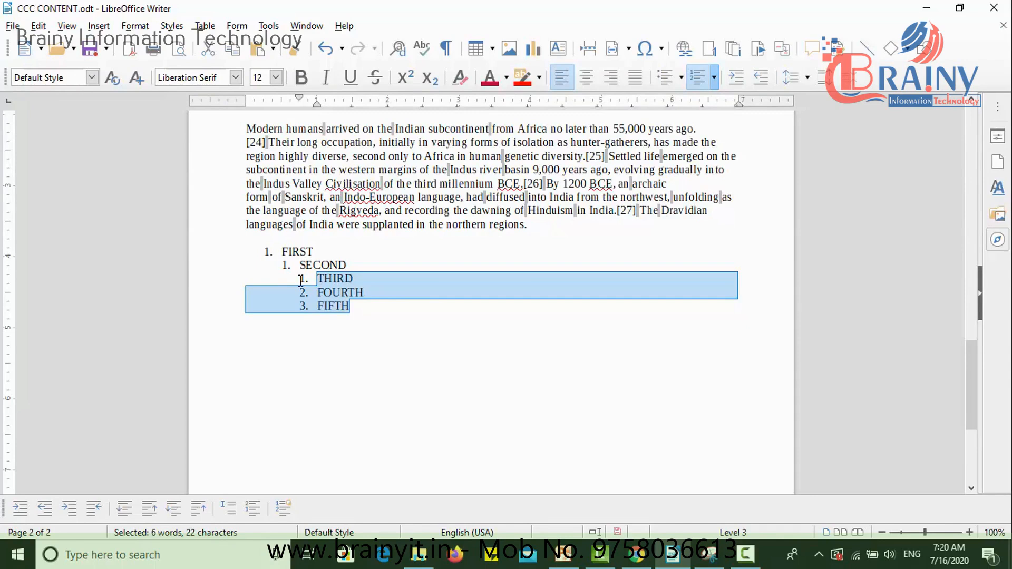
# - Promote the items THIRD to FIFTH to the second list level, and all items from SECOND to FIFTH to the first level
pyautogui.hotkey('shift', 'Tab')
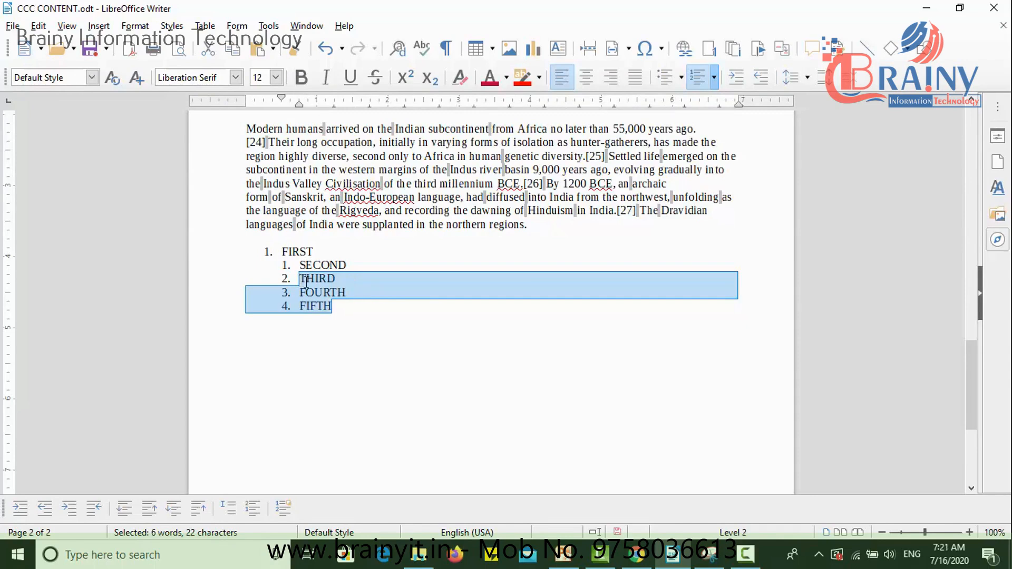
pyautogui.click(341, 309)
pyautogui.moveTo(332, 306); pyautogui.dragTo(297, 268)
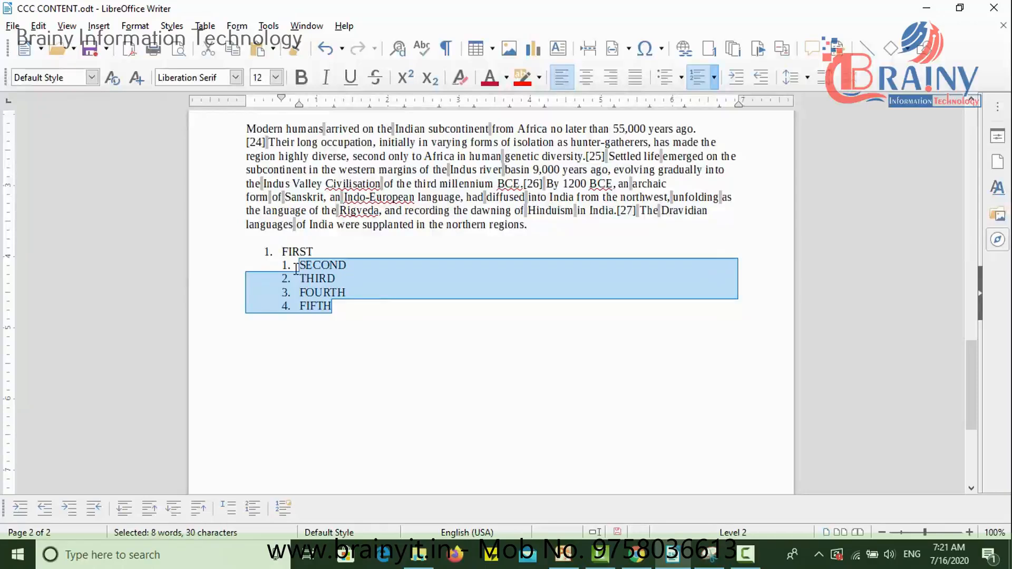
pyautogui.hotkey('shift', 'Tab')
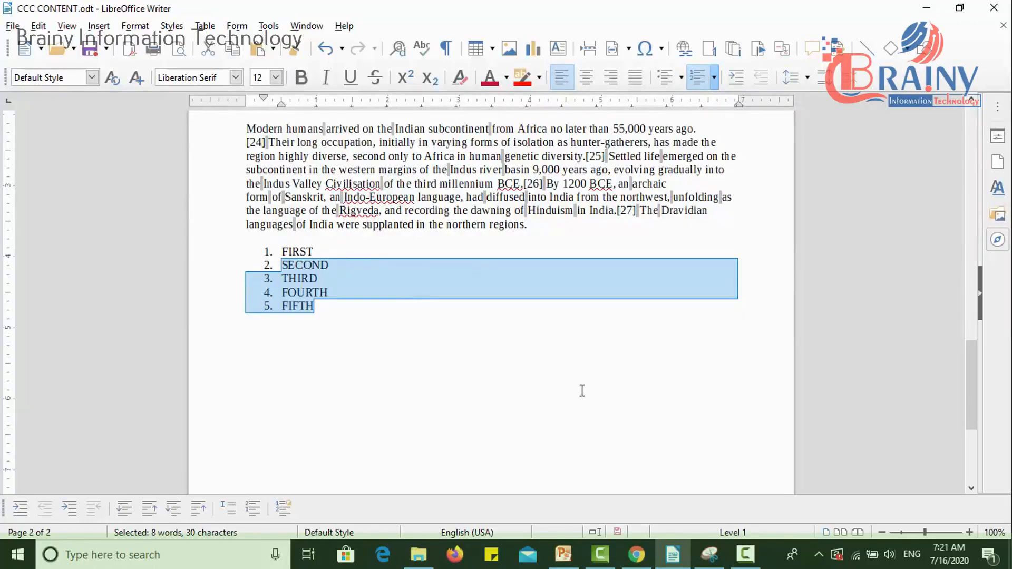
pyautogui.click(489, 360)
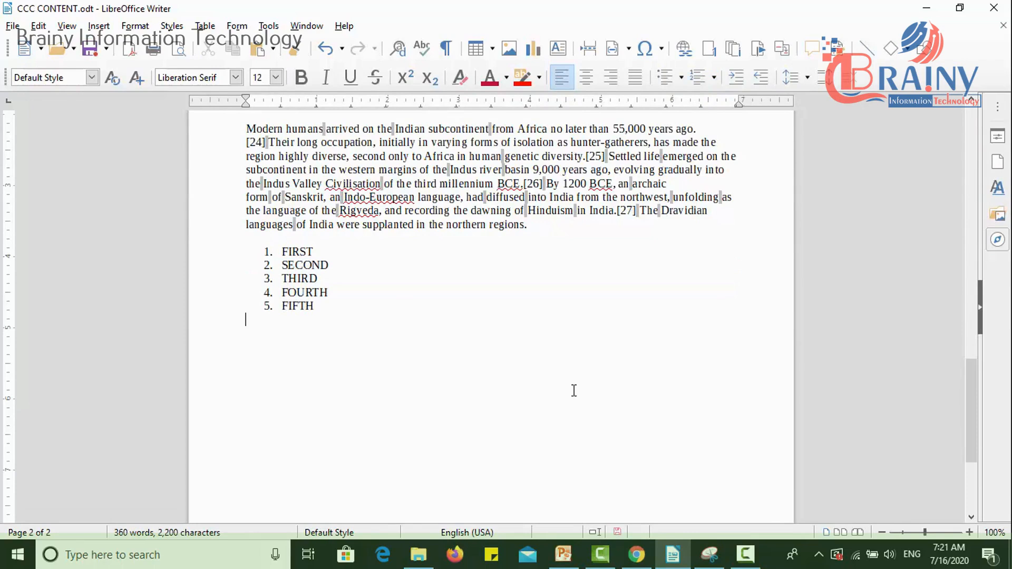
# - Set the line spacing of the numbered list FIRST to FIFTH to 1.5, and change it to 2
pyautogui.moveTo(323, 308); pyautogui.dragTo(276, 252)
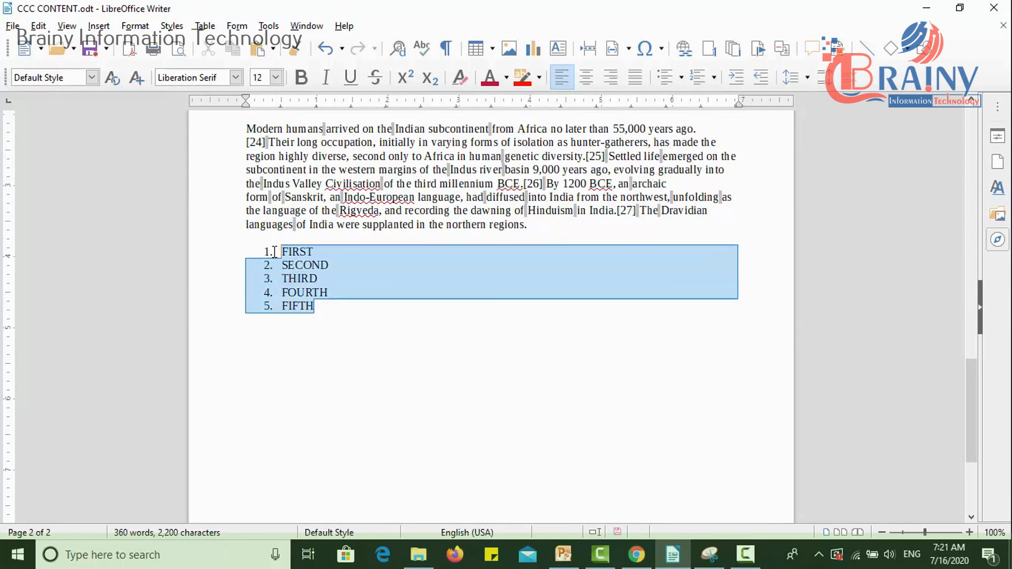
pyautogui.click(811, 79)
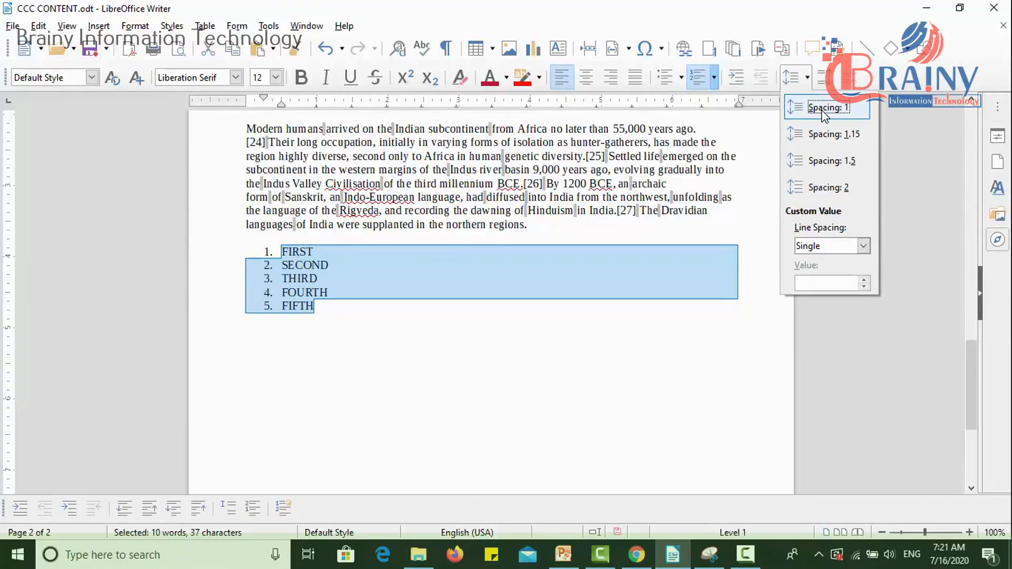
pyautogui.click(830, 163)
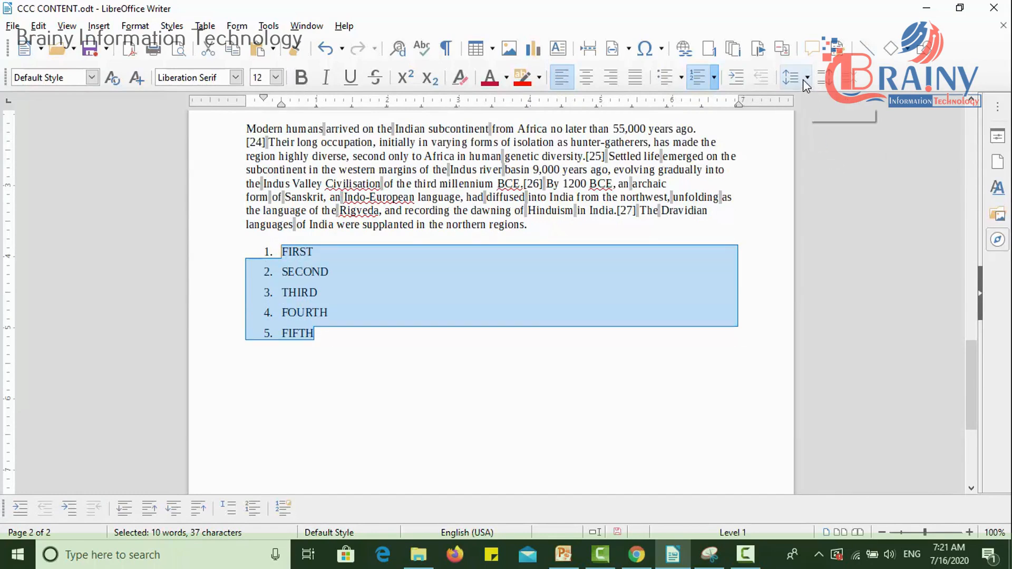
pyautogui.click(808, 78)
pyautogui.click(824, 188)
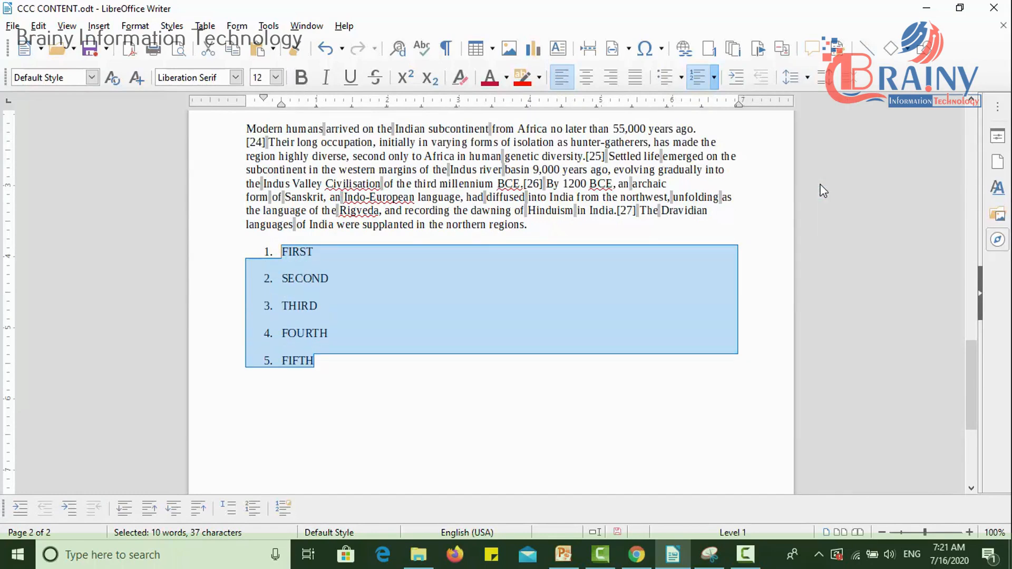
# - Examine the custom line spacing options for the numbered list and choose Double
pyautogui.click(806, 78)
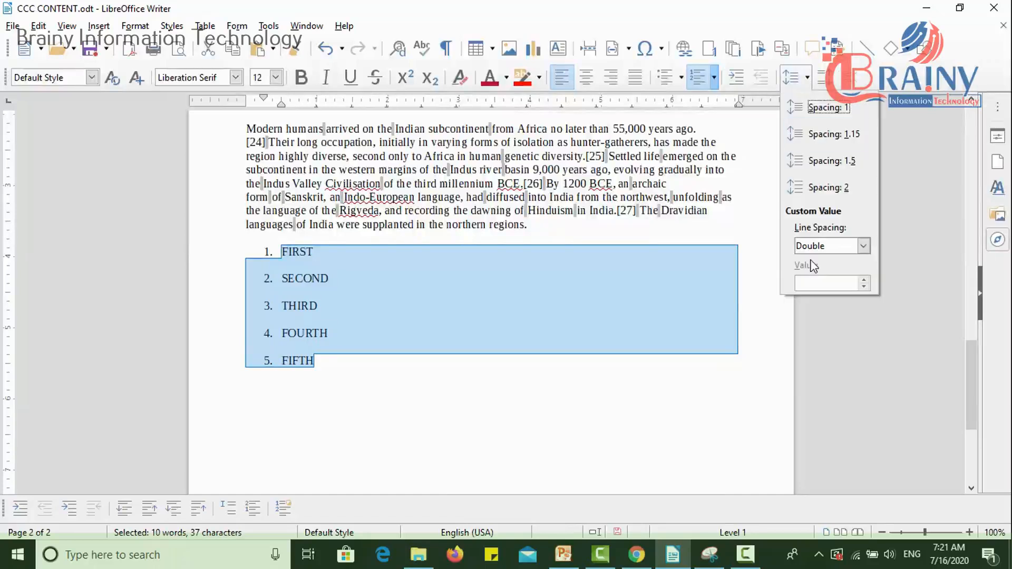
pyautogui.click(843, 247)
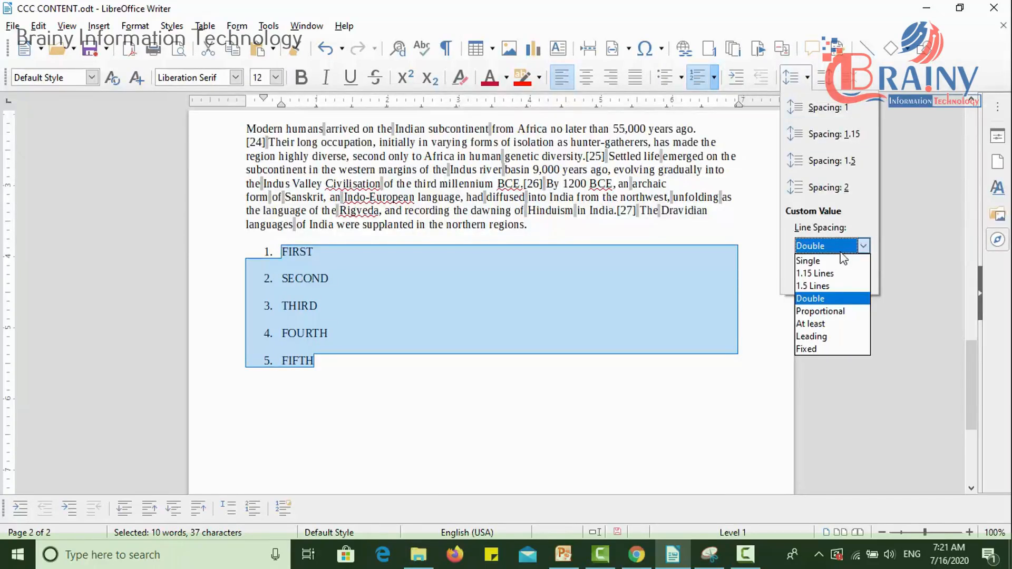
pyautogui.click(775, 252)
pyautogui.click(806, 75)
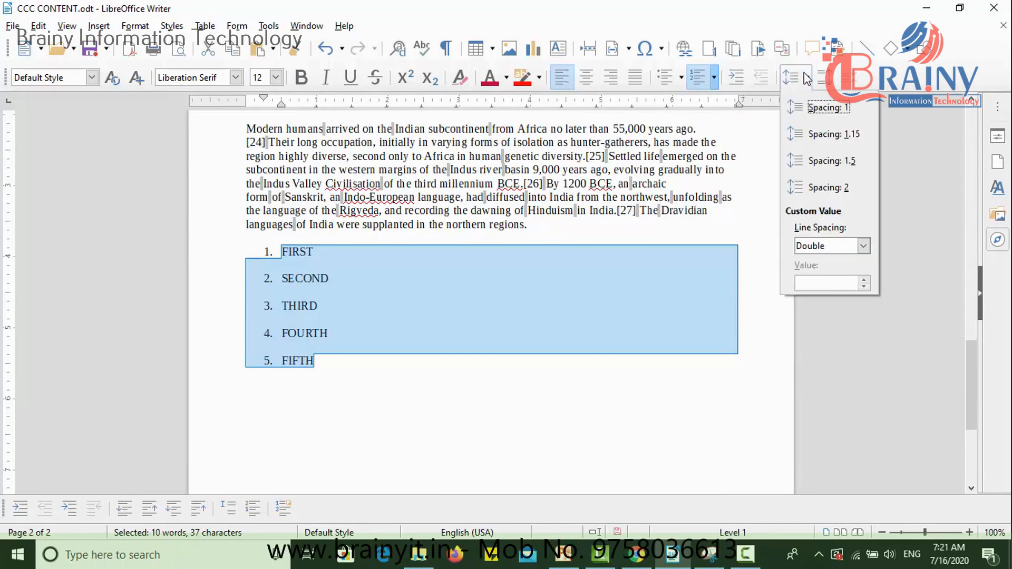
pyautogui.click(843, 246)
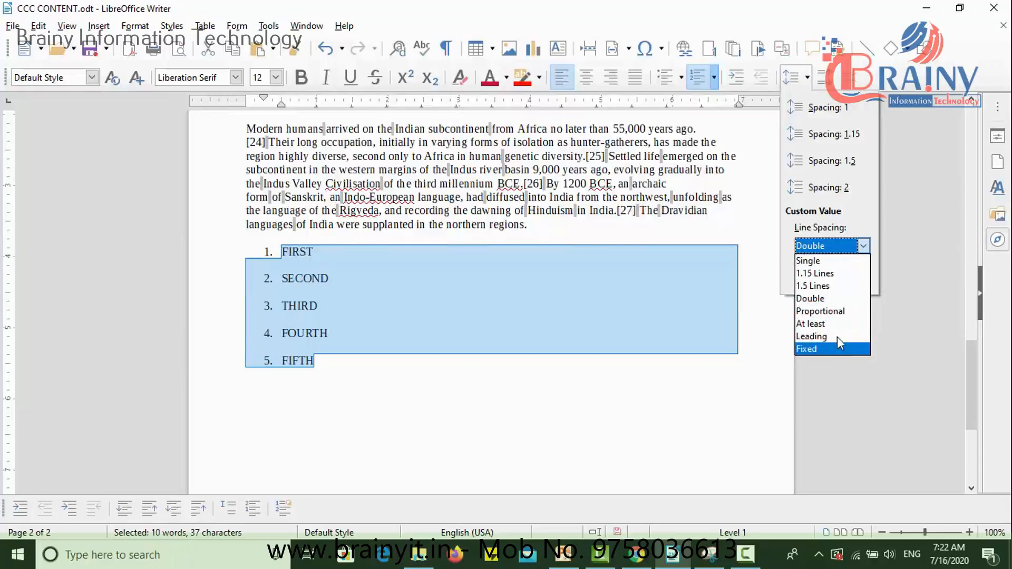
pyautogui.click(836, 299)
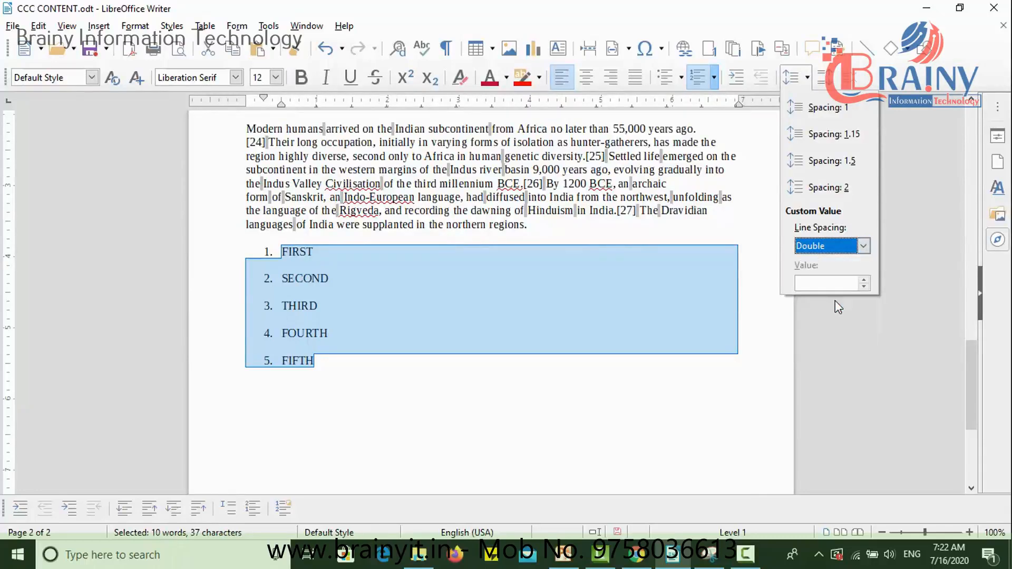
pyautogui.click(770, 374)
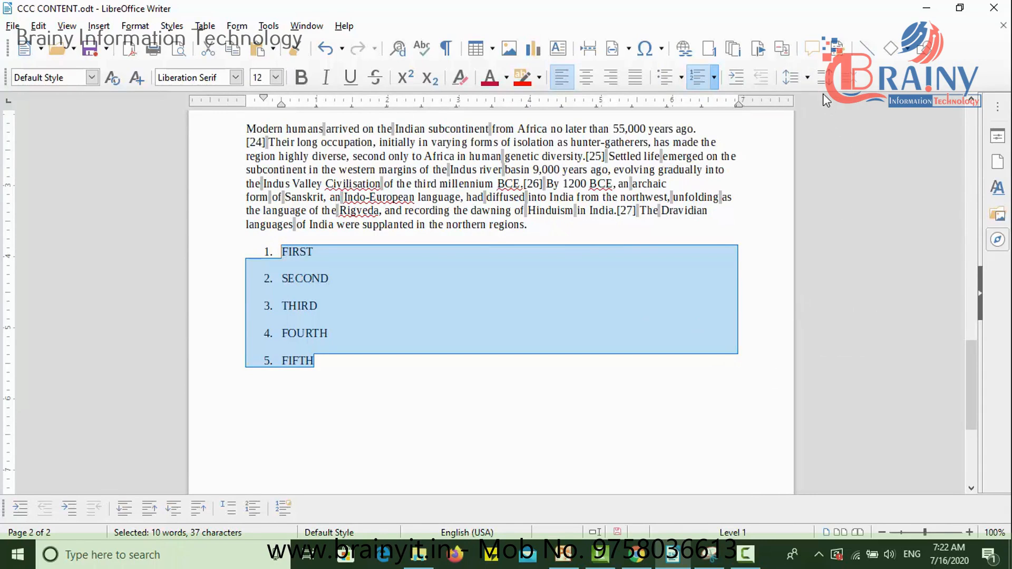
# - Set the line spacing of the numbered list FIRST to FIFTH to 1
pyautogui.click(810, 78)
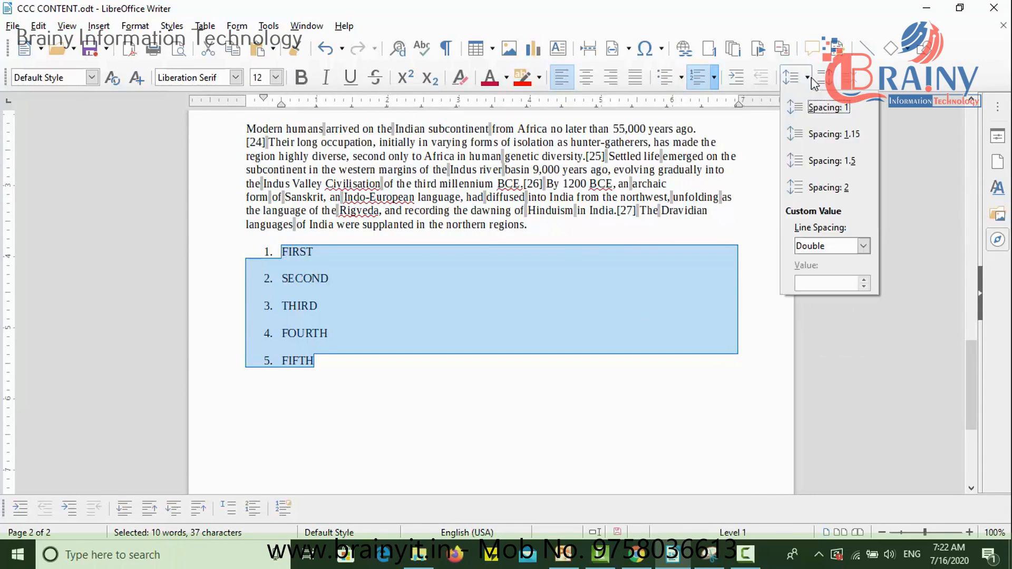
pyautogui.click(820, 109)
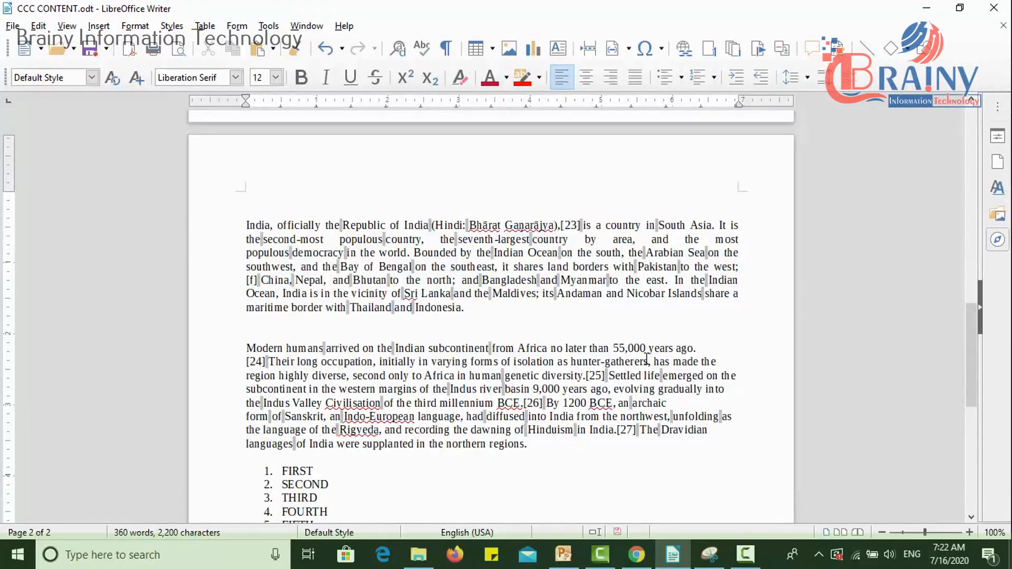
# - Increase the paragraph spacing of the India and Modern humans paragraphs together by several increments
pyautogui.moveTo(245, 222); pyautogui.dragTo(418, 293)
pyautogui.moveTo(533, 444); pyautogui.dragTo(247, 347)
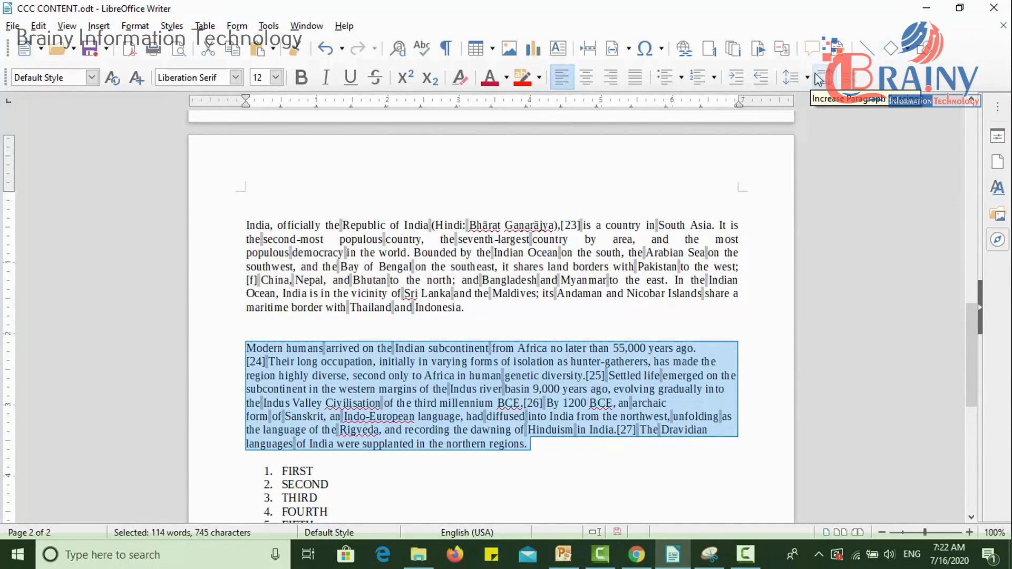
pyautogui.click(242, 225)
pyautogui.moveTo(242, 225); pyautogui.dragTo(540, 443)
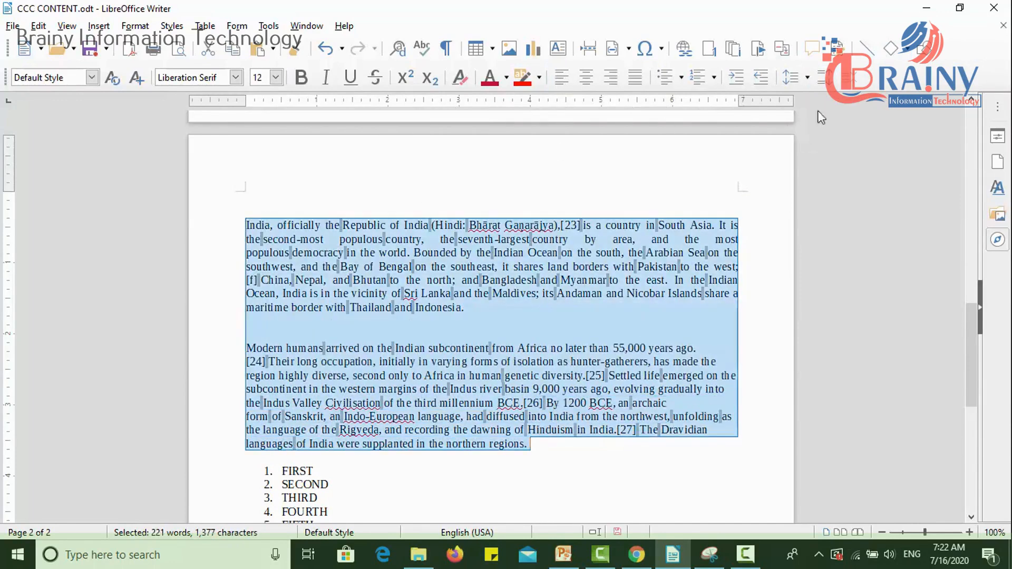
pyautogui.click(826, 79)
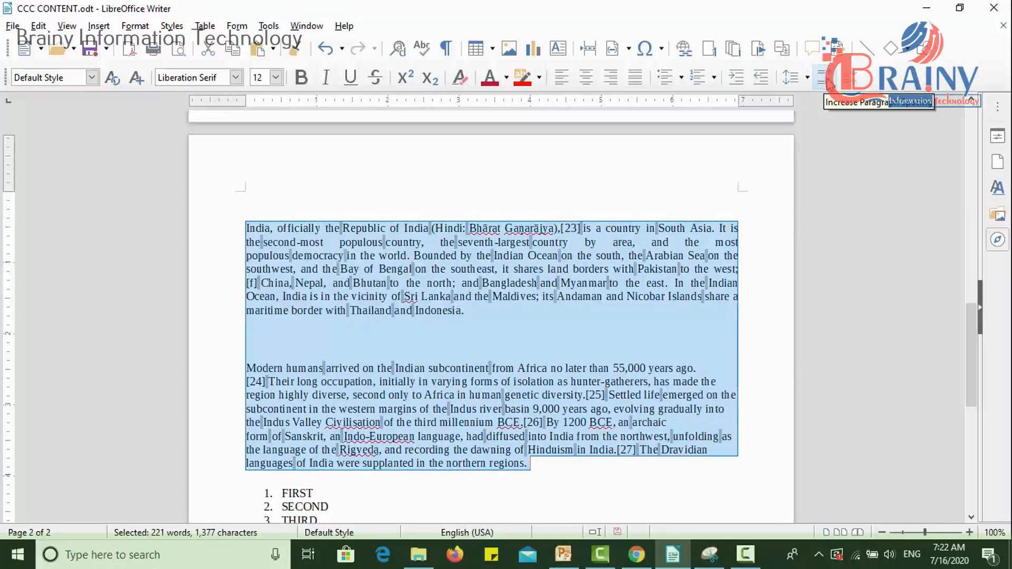
pyautogui.click(827, 79)
pyautogui.click(826, 79)
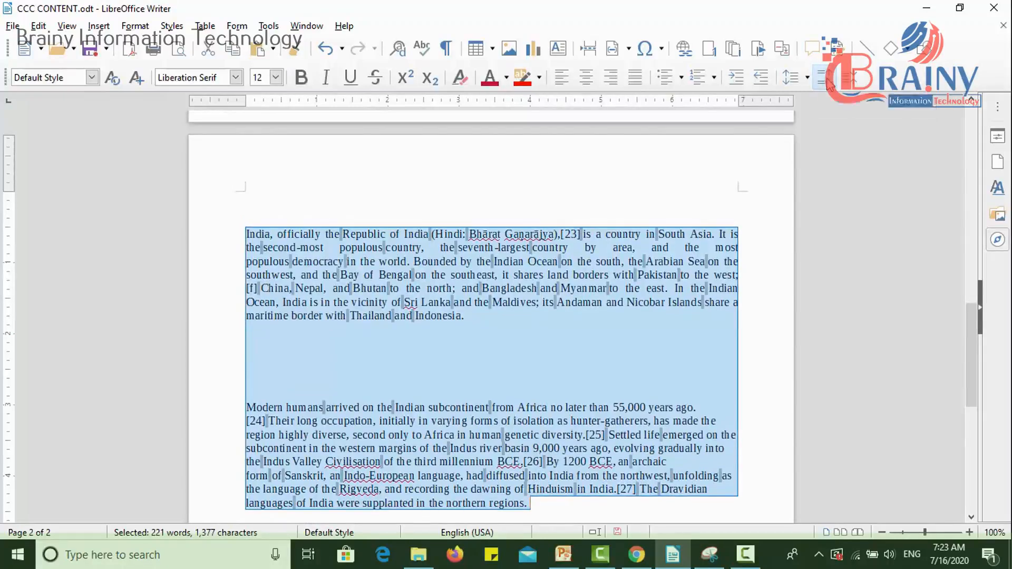
pyautogui.click(827, 79)
pyautogui.click(826, 79)
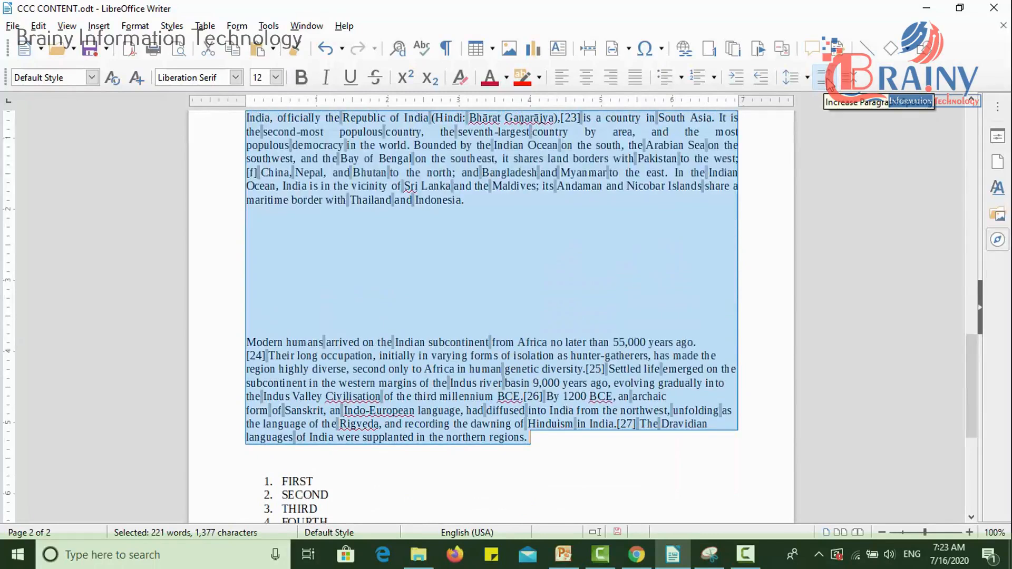
# - Decrease the paragraph spacing of the two selected paragraphs by several increments, back to their original spacing
pyautogui.click(861, 79)
pyautogui.click(861, 79)
pyautogui.click(861, 79)
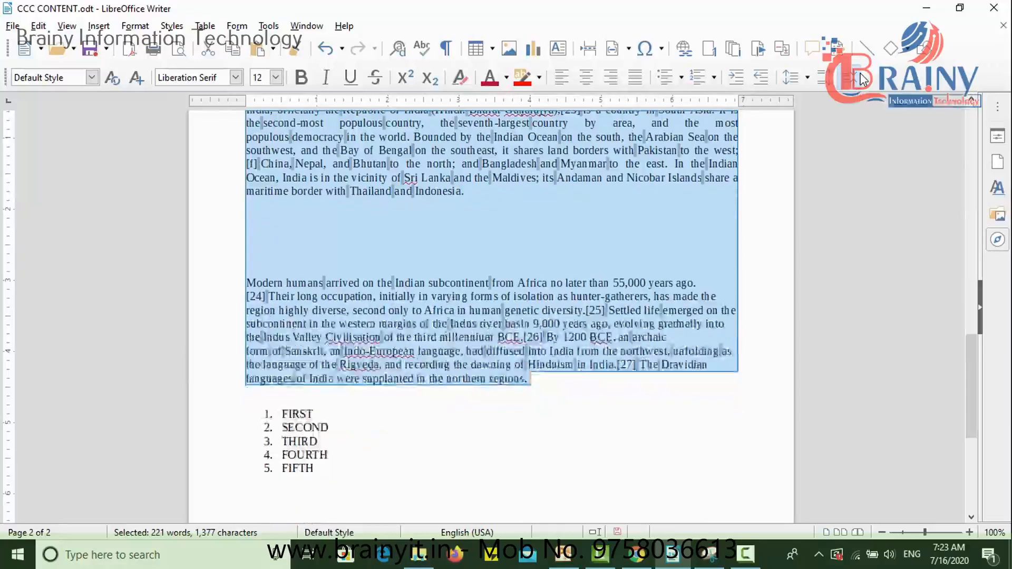
pyautogui.click(861, 79)
pyautogui.click(861, 79)
pyautogui.click(861, 79)
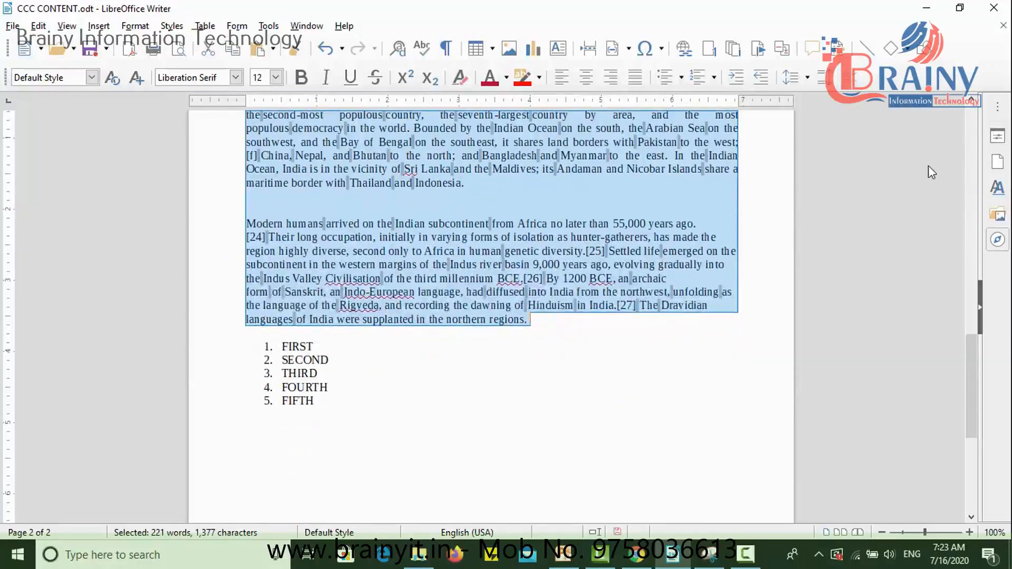